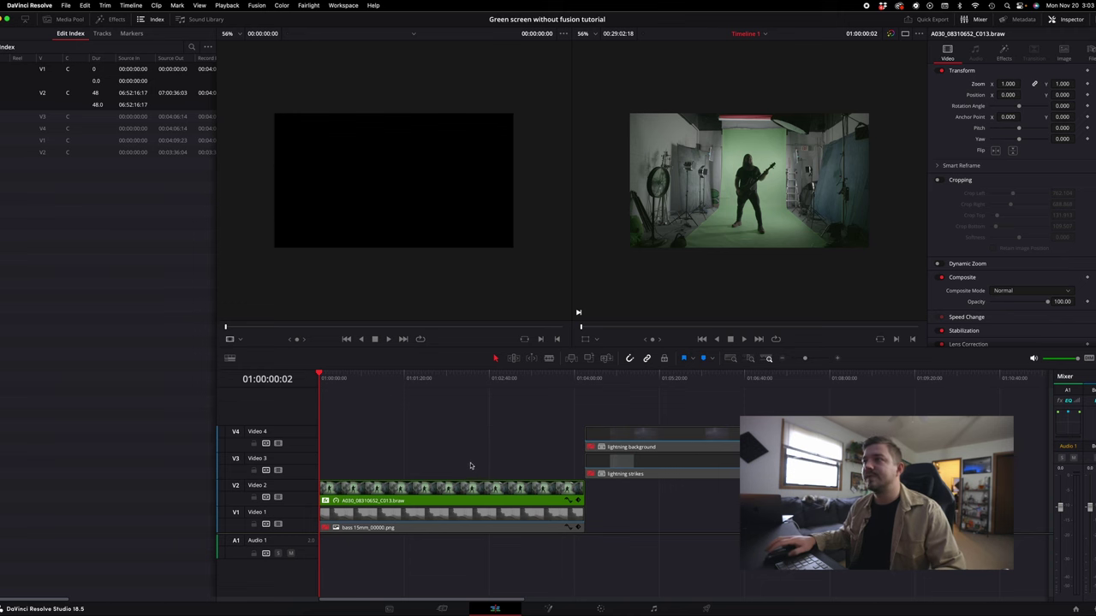
Scrub through the green-screen guitarist clip to preview his performance and return to an early frame.
left_click_drag(322, 378, 400, 386)
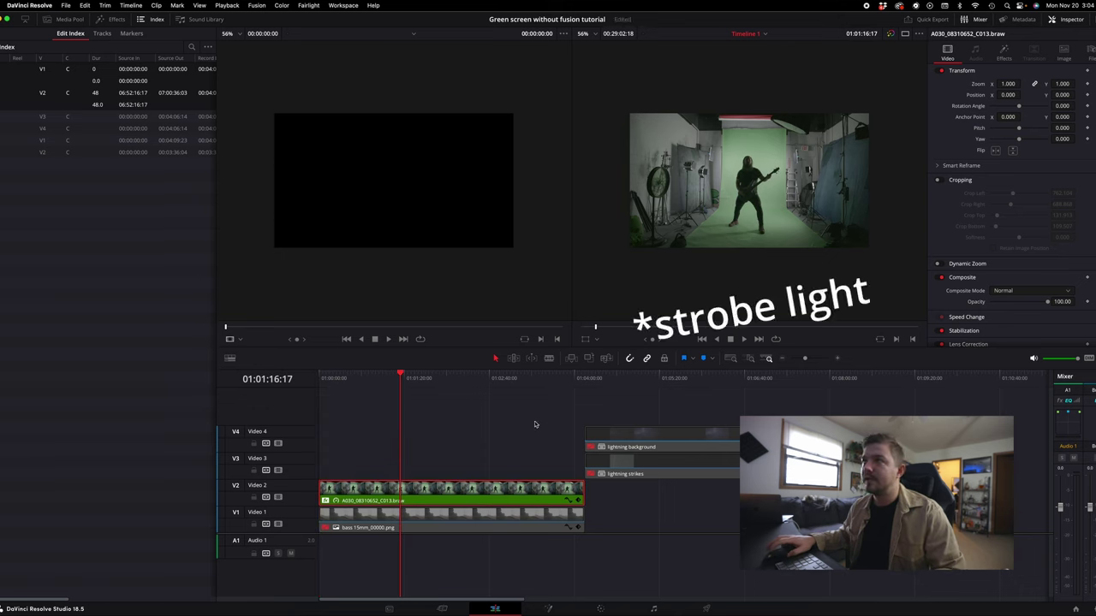
left_click_drag(401, 383, 432, 383)
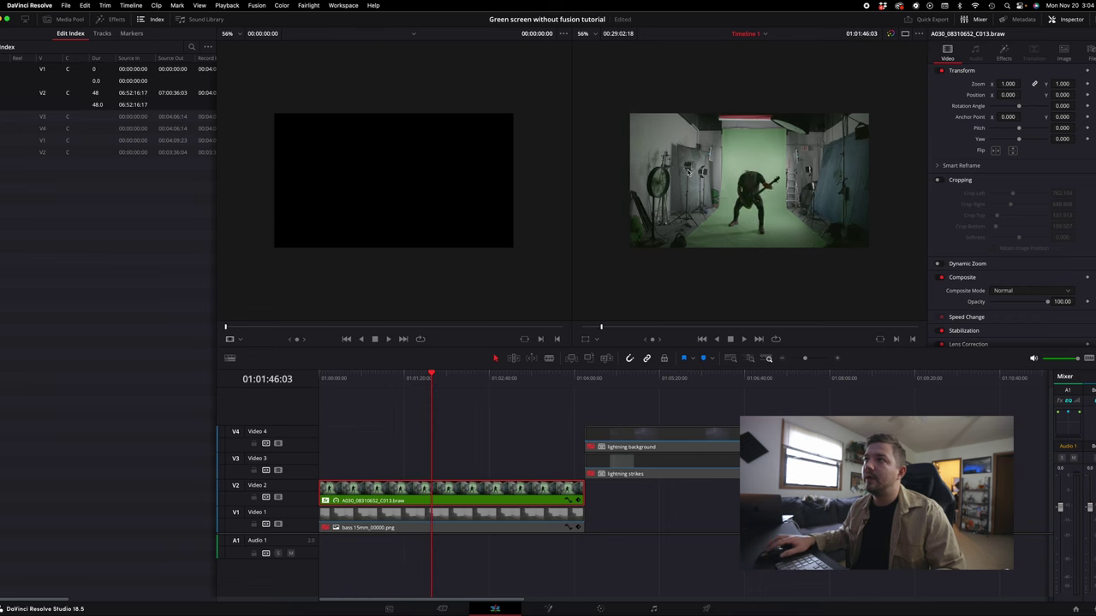
scroll(688, 171, "up", 4)
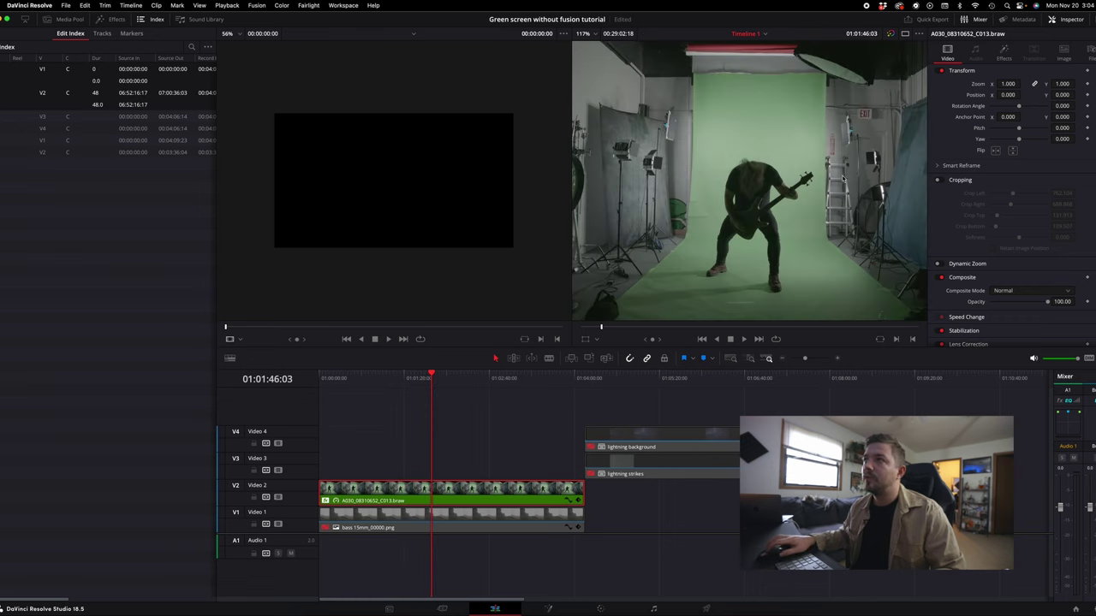
scroll(772, 221, "down", 3)
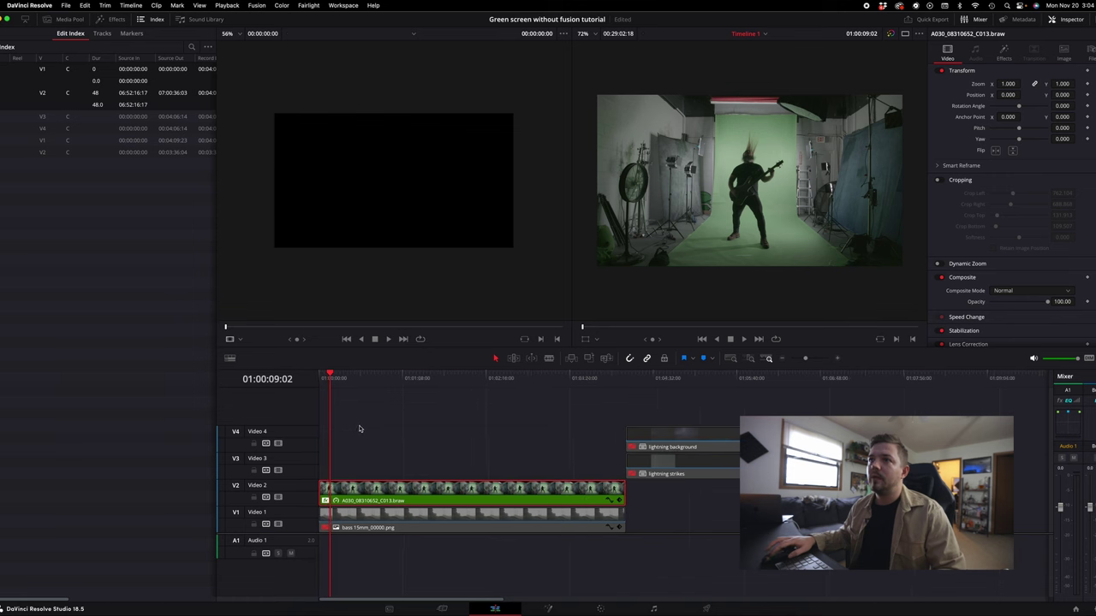
scroll(386, 439, "up", 2)
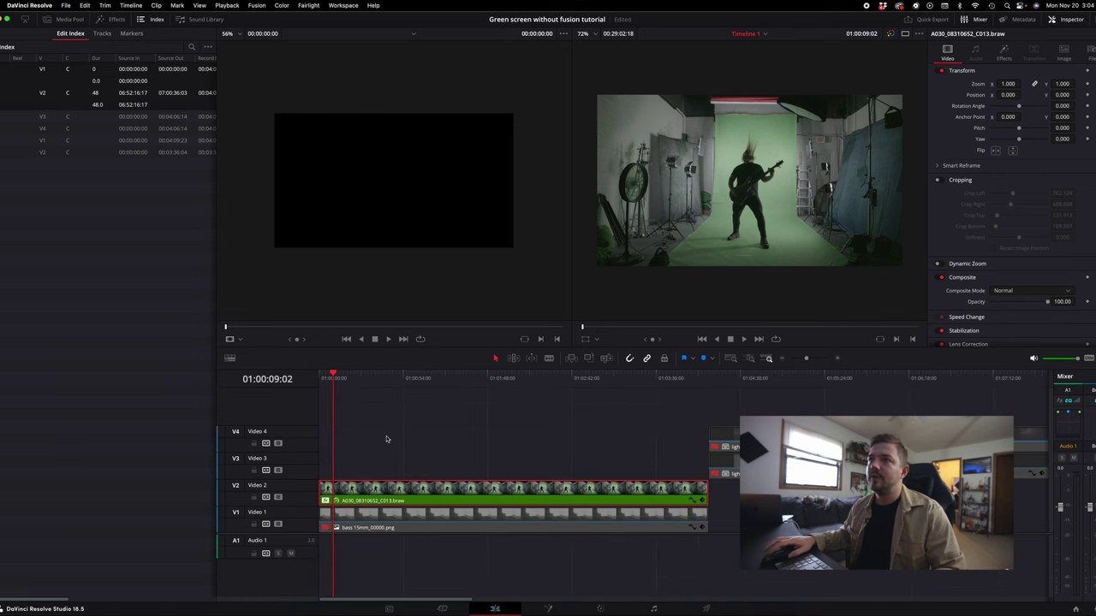
left_click_drag(338, 382, 339, 382)
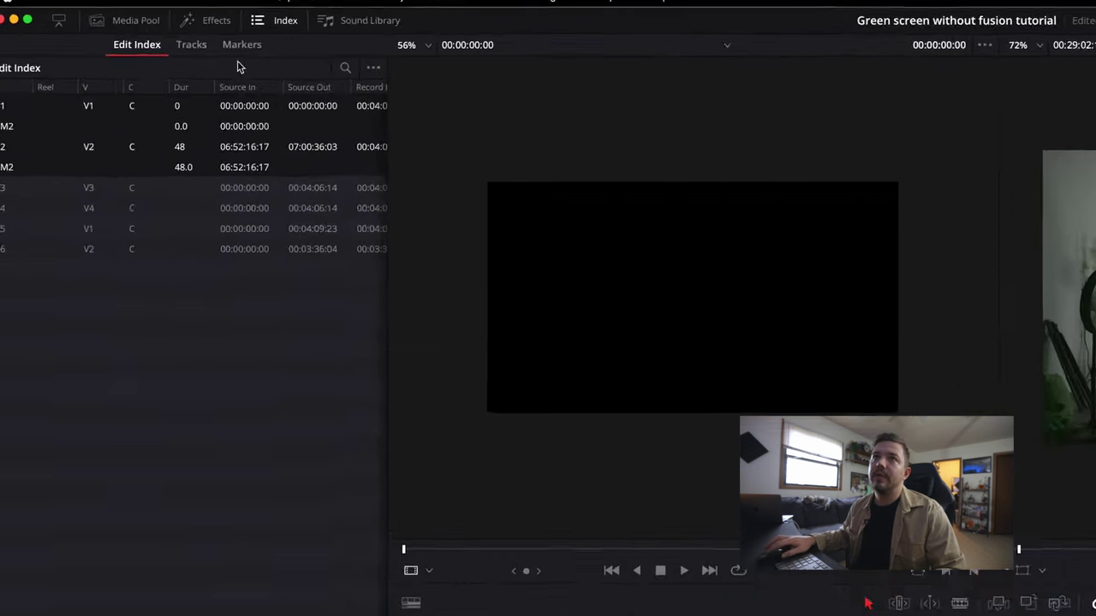
Find the 3D Keyer by searching 'key' in Effects and apply it to the guitarist clip.
left_click(254, 19)
left_click(71, 288)
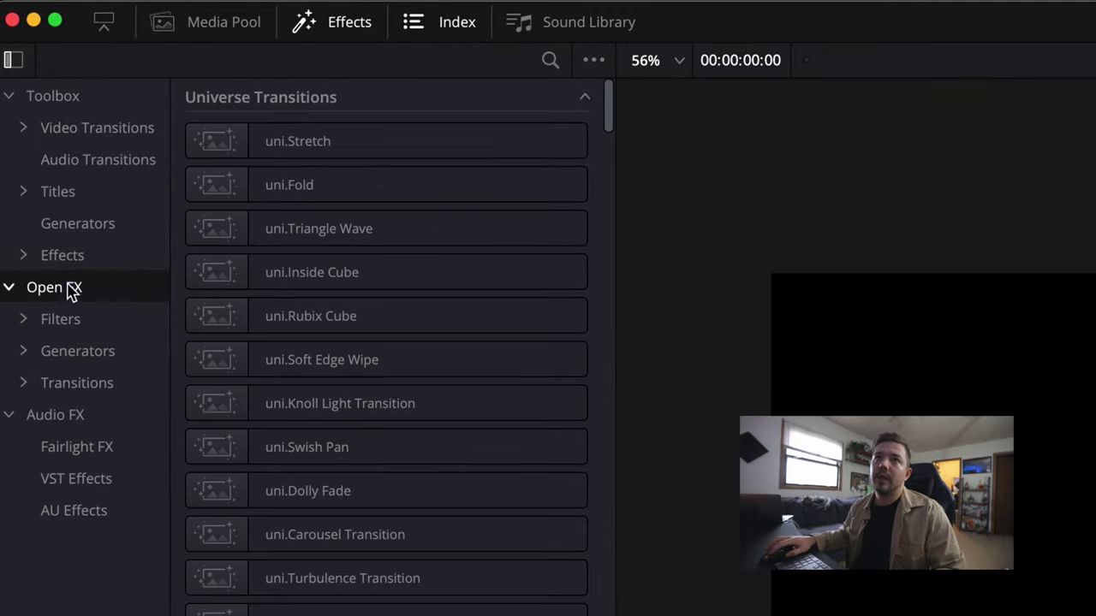
left_click(549, 62)
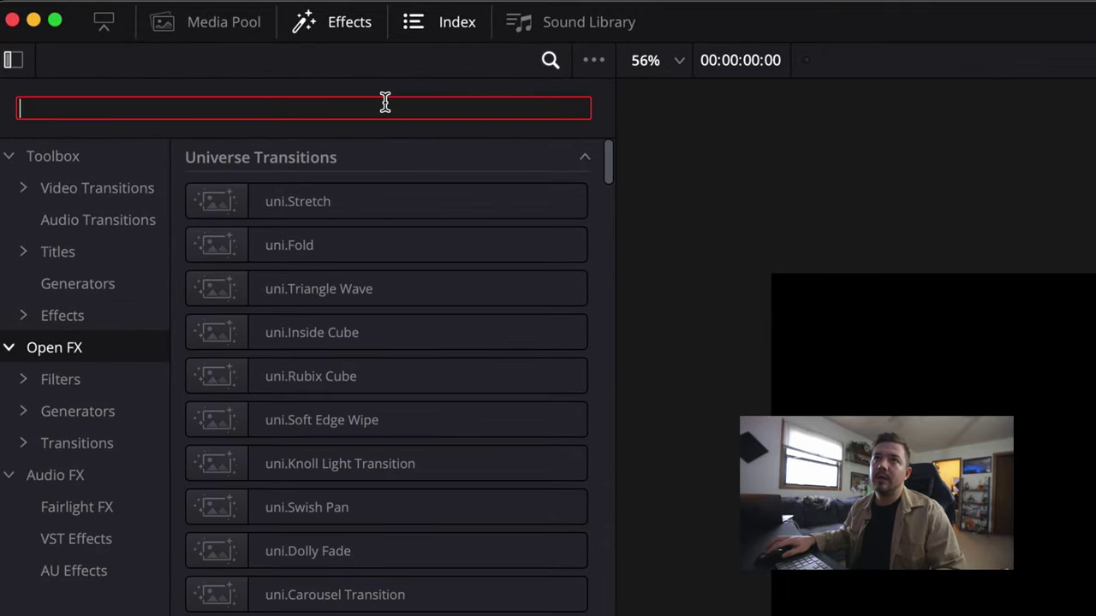
type("key")
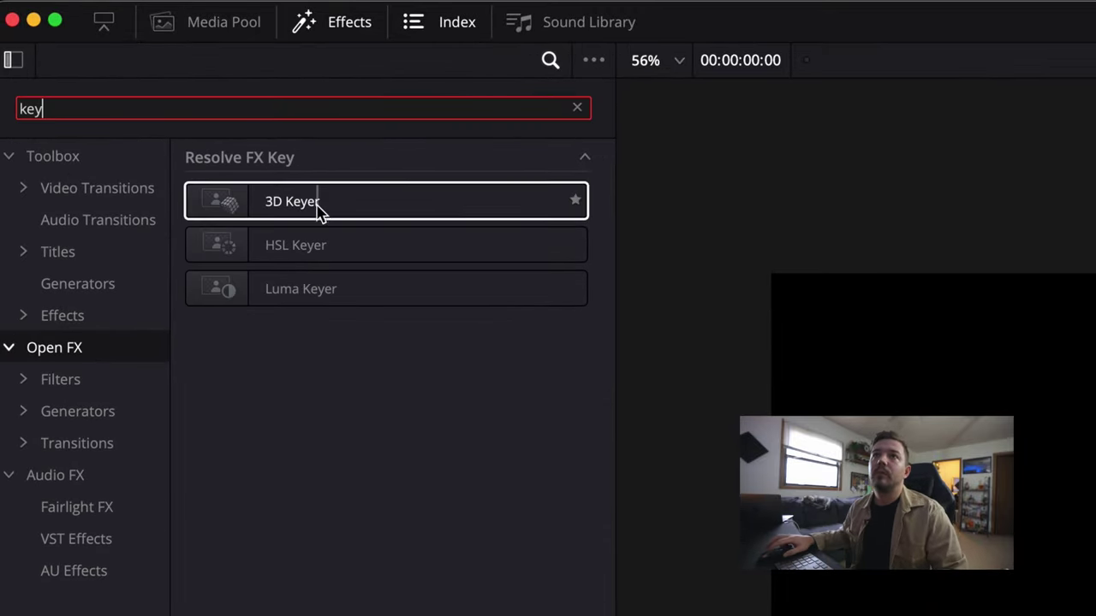
left_click_drag(278, 205, 901, 615)
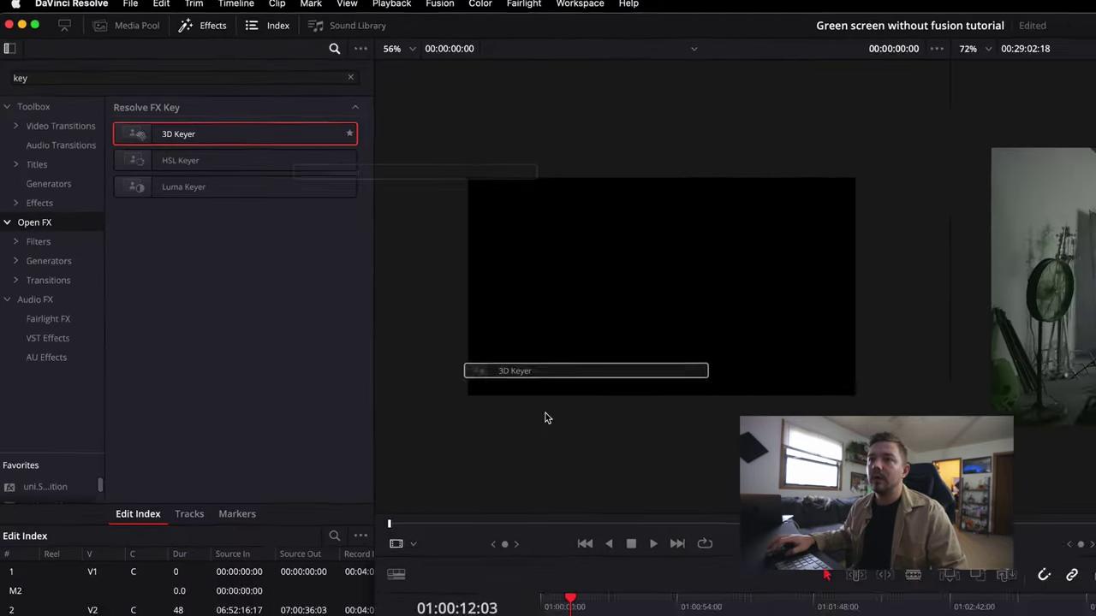
left_click_drag(546, 417, 383, 488)
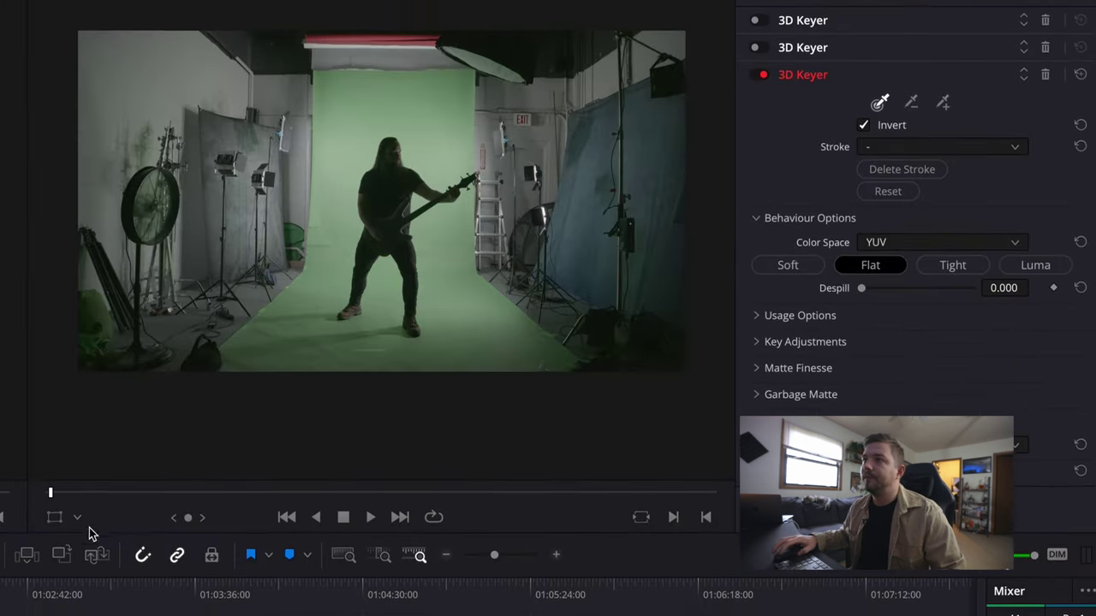
With the Open FX Overlay shown, stroke-sample the green screen and set Despill to 1.000.
left_click(592, 339)
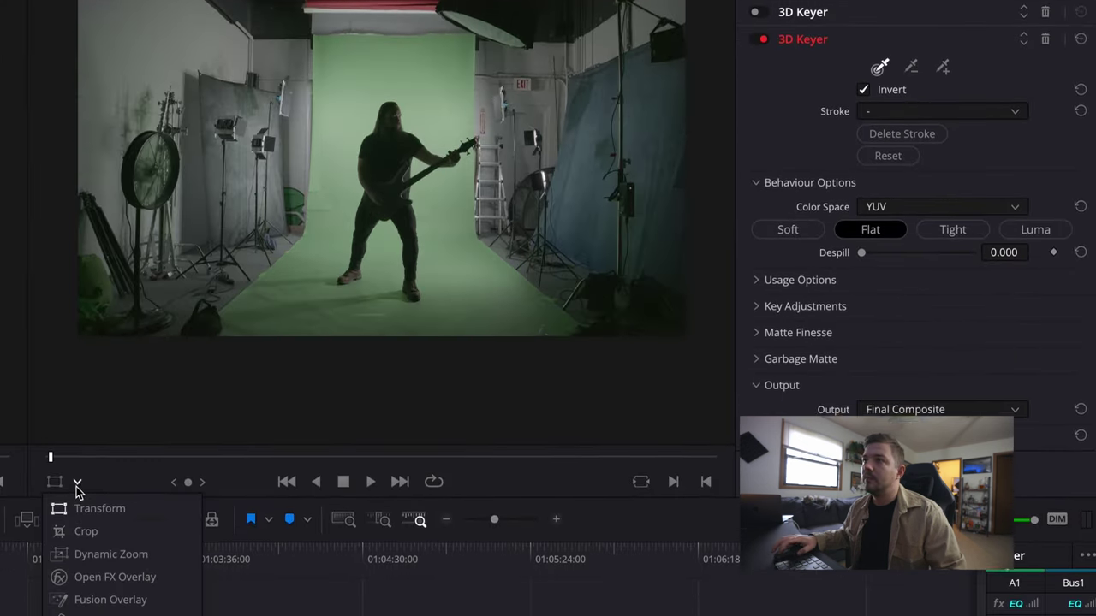
left_click(113, 574)
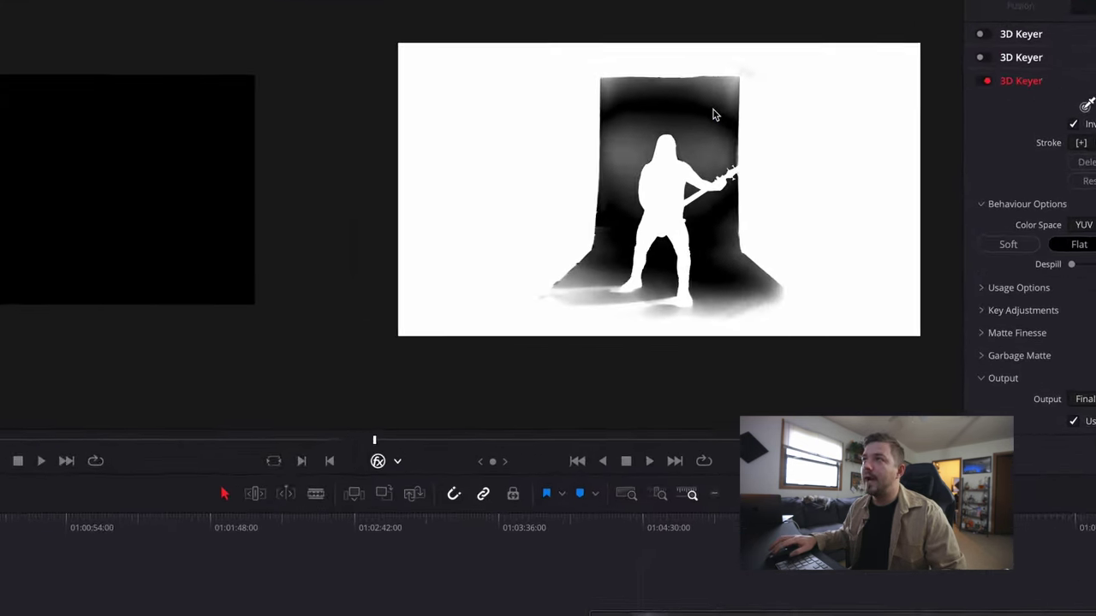
left_click_drag(758, 131, 751, 138)
mouse_move(622, 119)
left_mouse_down()
mouse_move(621, 142)
mouse_move(585, 97)
mouse_move(516, 123)
mouse_move(484, 313)
mouse_move(449, 351)
mouse_move(453, 374)
left_mouse_up()
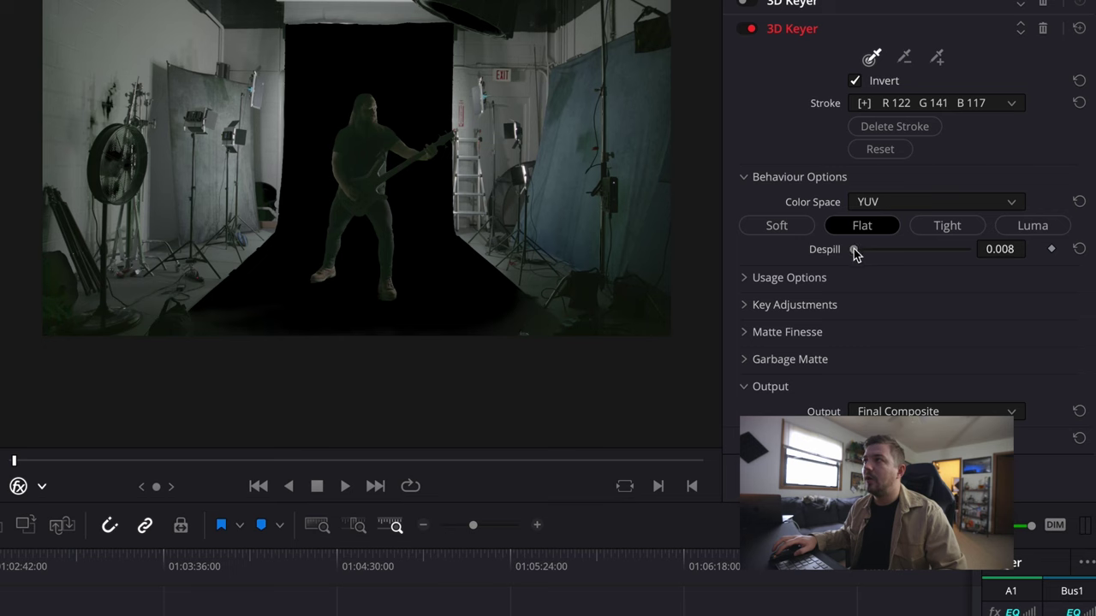
left_click_drag(854, 249, 970, 249)
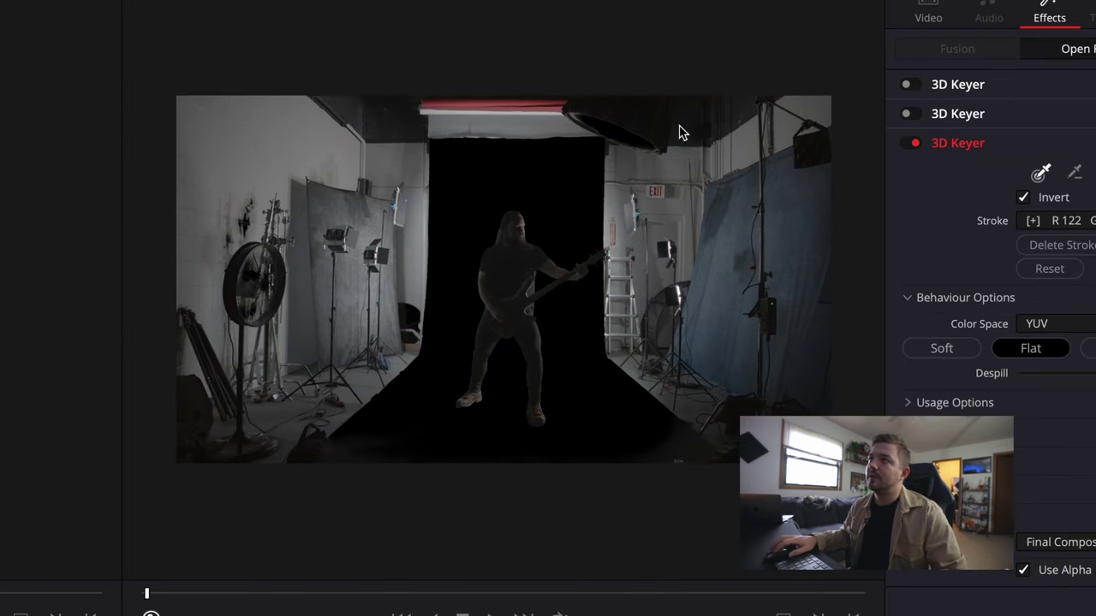
Enable Cropping and crop Left 762.104, Right 674.200, Top 131.913, Bottom 109.507 around the guitarist.
left_click(925, 16)
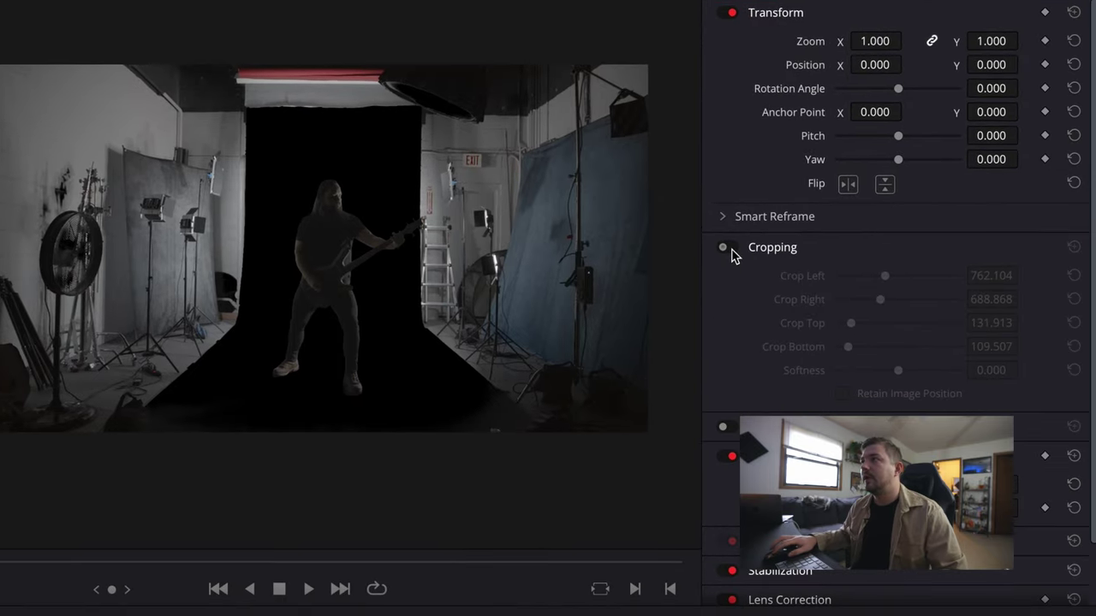
left_click(864, 270)
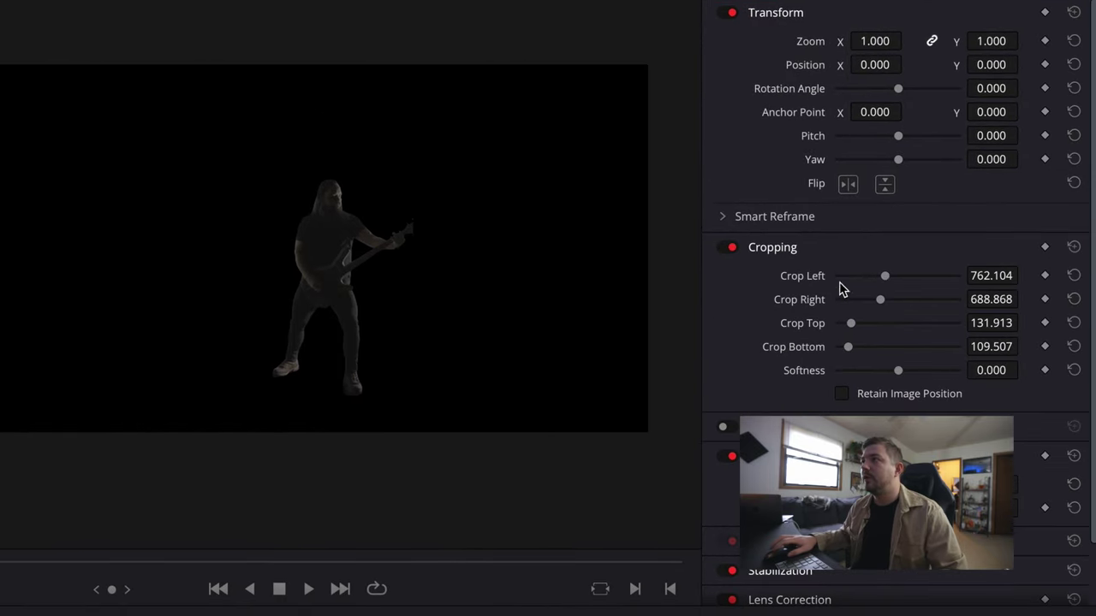
left_click_drag(888, 280, 883, 303)
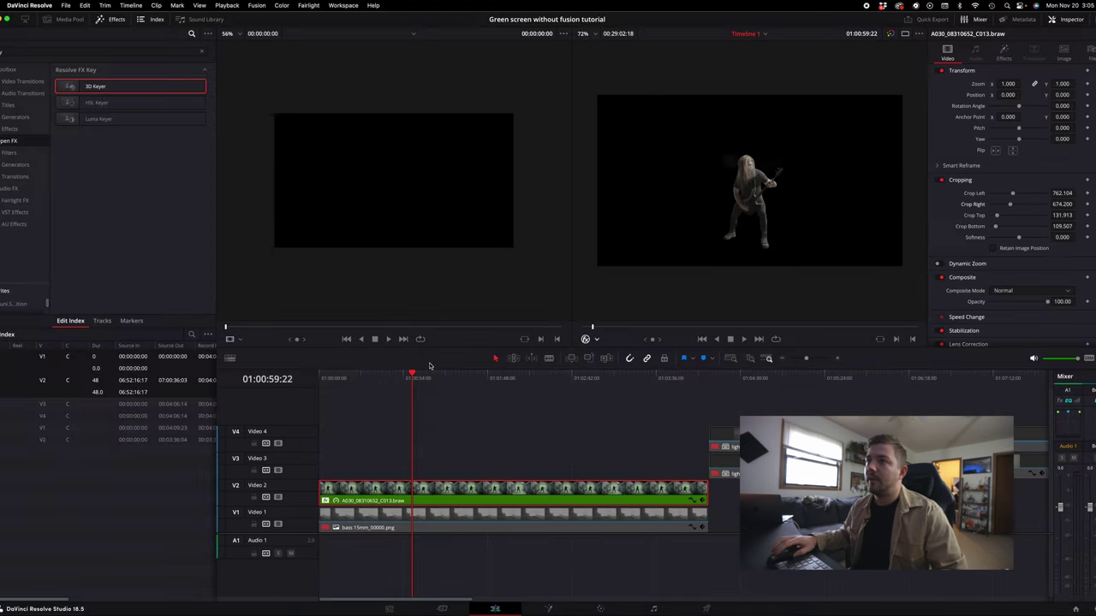
mouse_move(397, 376)
left_mouse_down()
mouse_move(421, 379)
mouse_move(374, 382)
mouse_move(403, 382)
left_mouse_up()
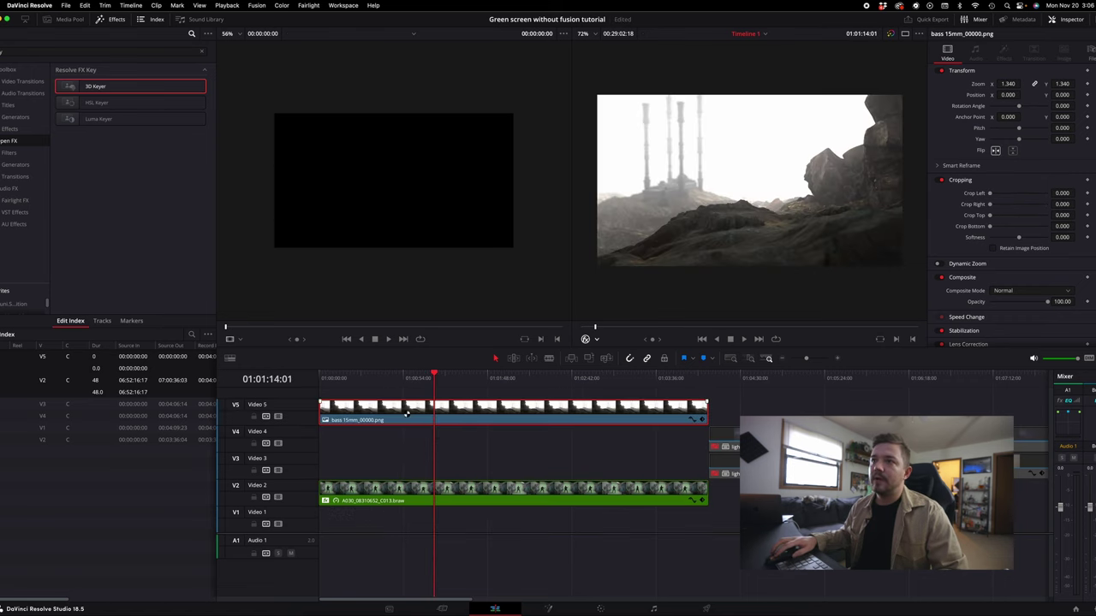
Place the bass 15mm png background on V1 and set the guitarist clip's Zoom to 0.550.
left_click_drag(407, 414, 410, 526)
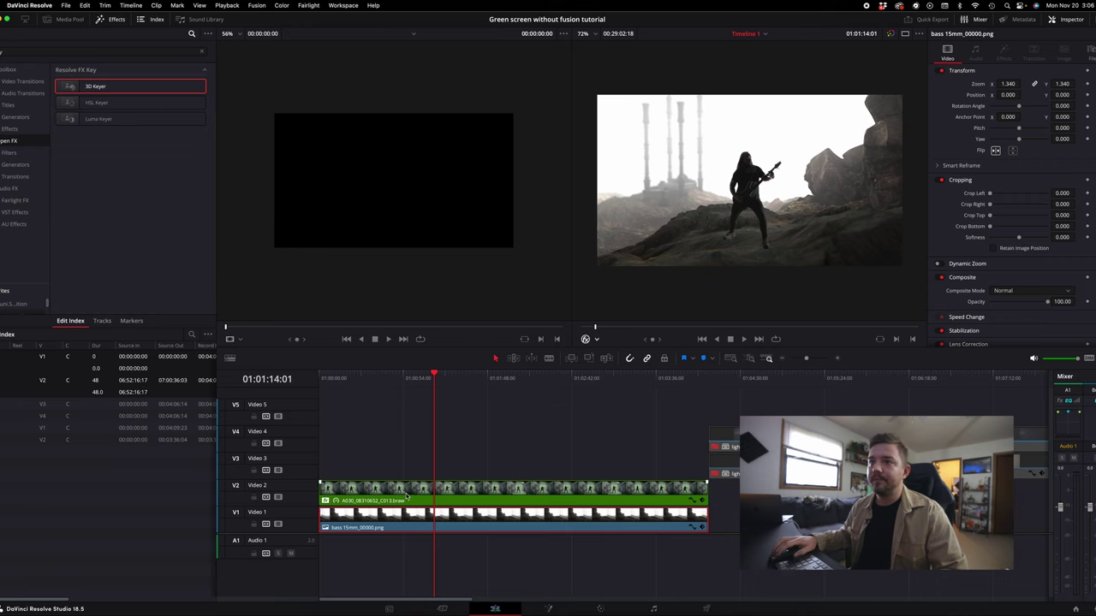
left_click(408, 496)
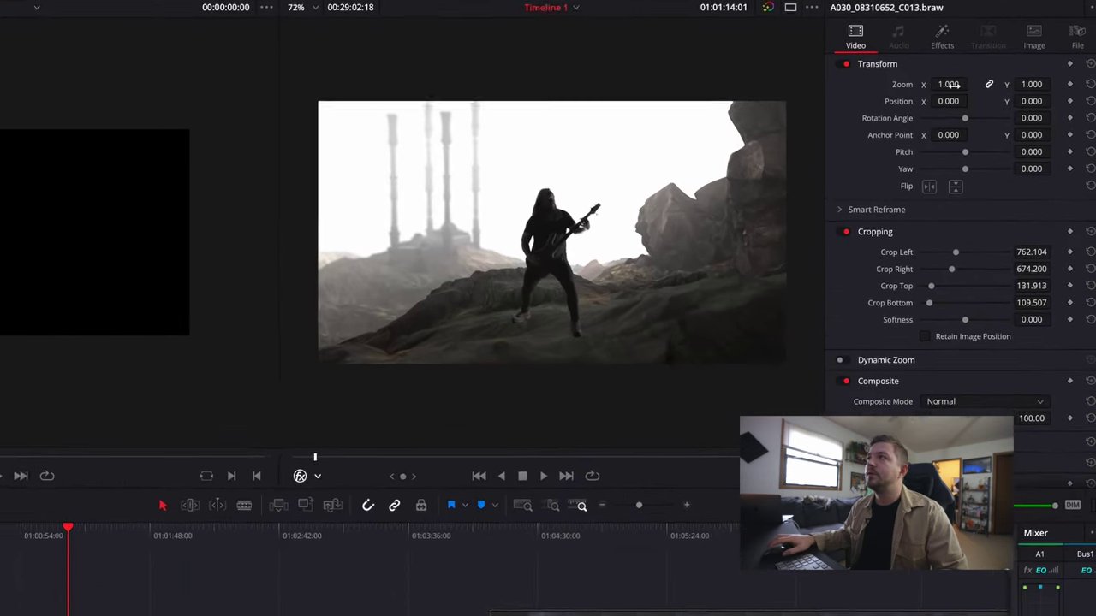
left_click_drag(951, 84, 906, 84)
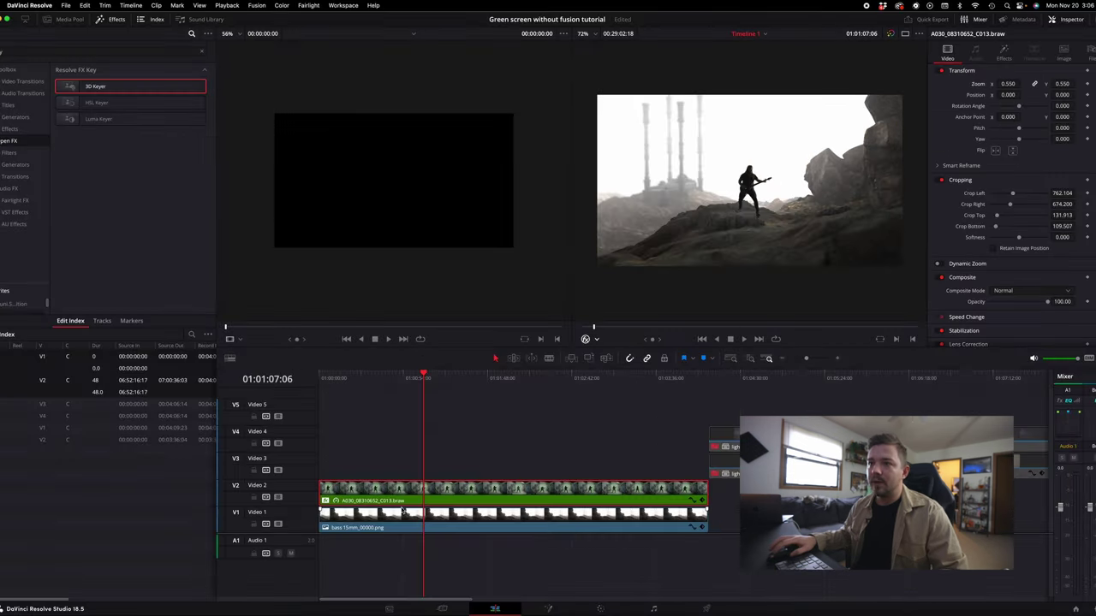
Disable the guitarist clip, scrub the V1 background alone, then reselect the guitarist clip.
key("d")
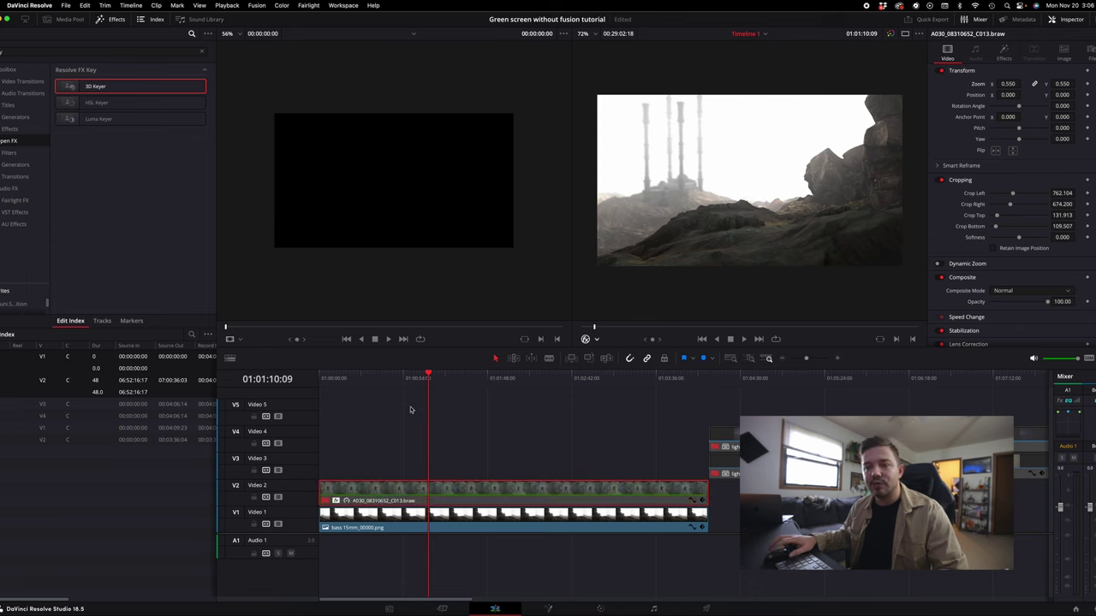
left_click(437, 516)
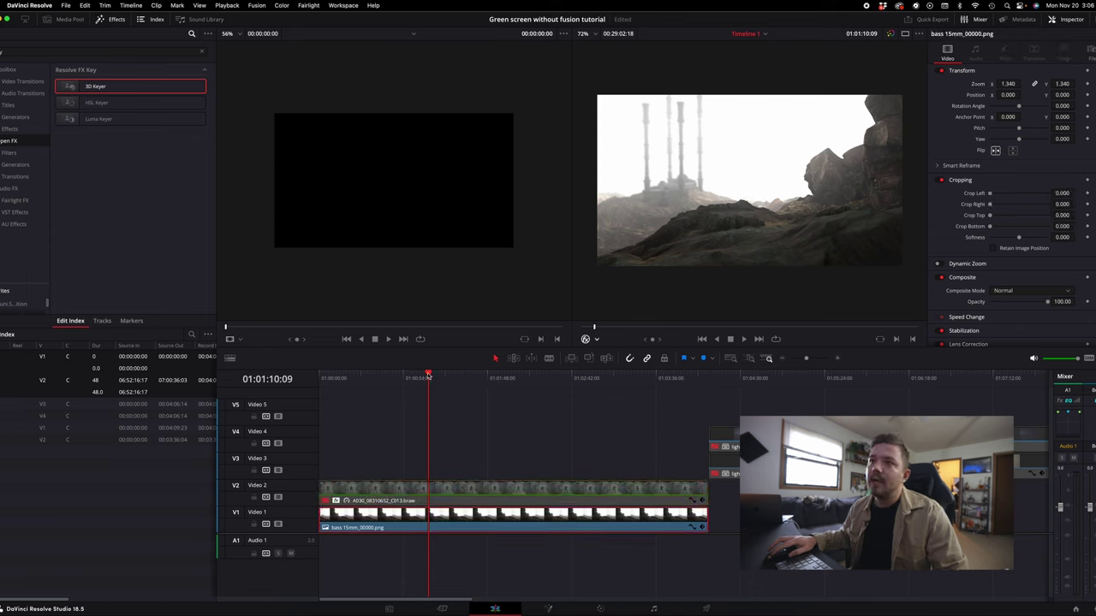
left_click_drag(428, 377, 448, 381)
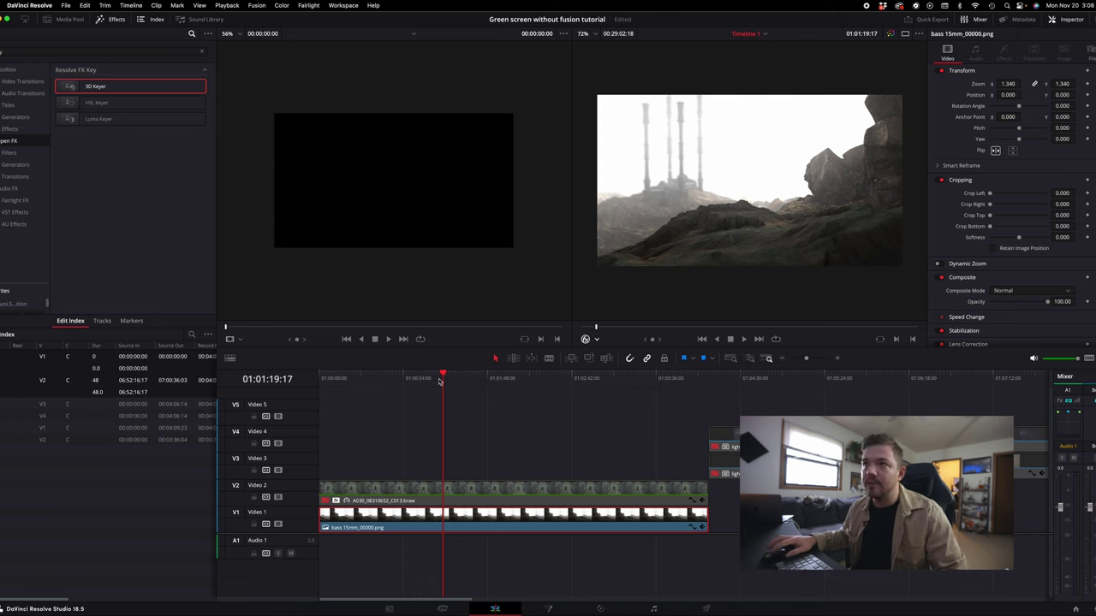
left_click_drag(439, 380, 419, 380)
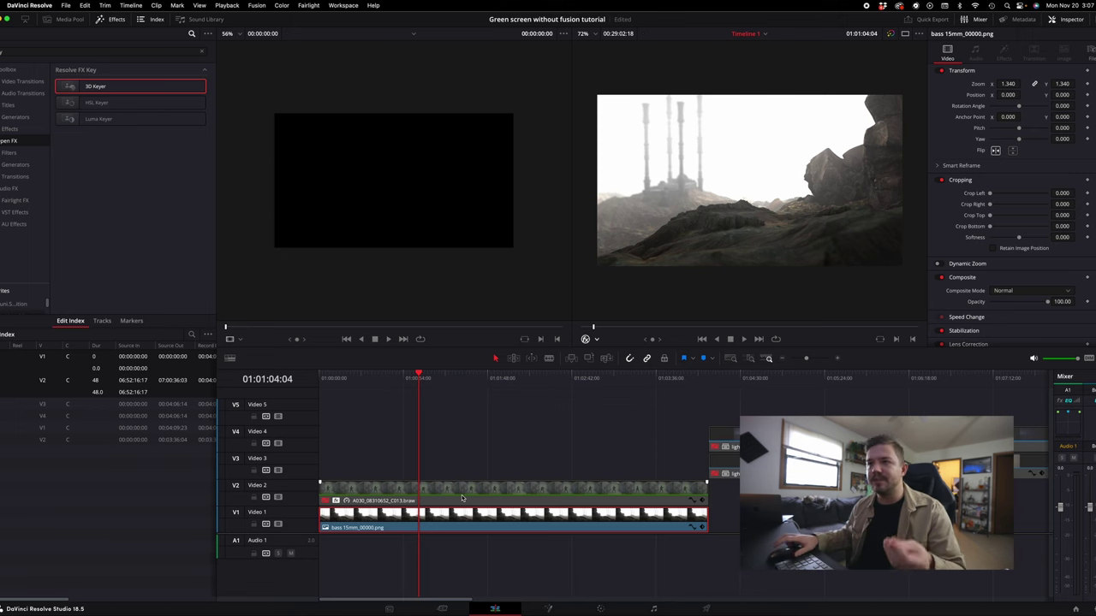
left_click(435, 500)
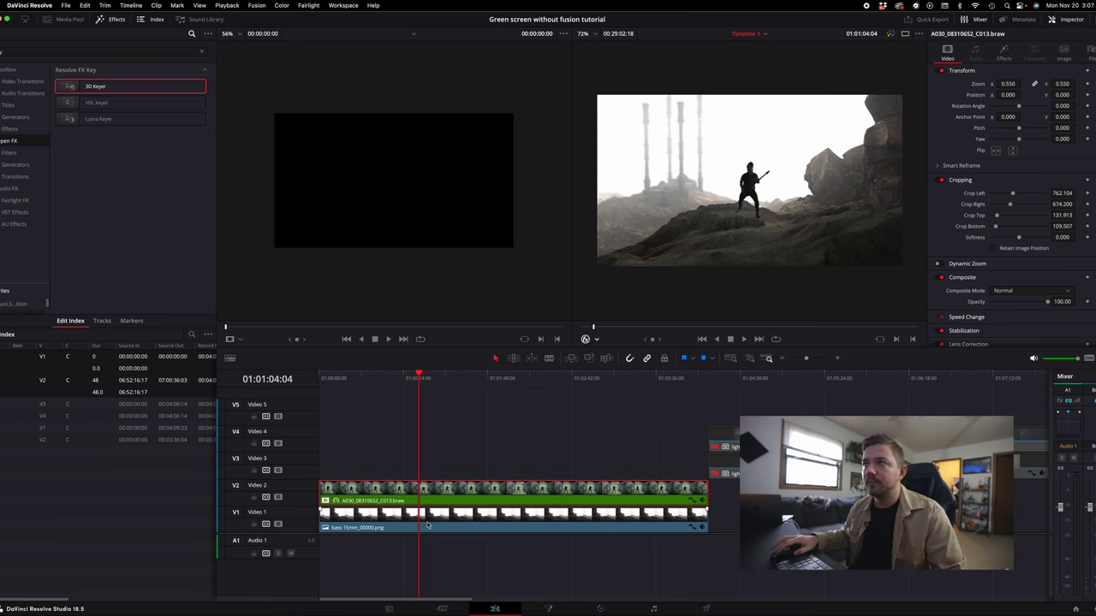
On the Color page, pull down the background's highlights with the Custom curve and nudge Lift and Gamma.
left_click(601, 610)
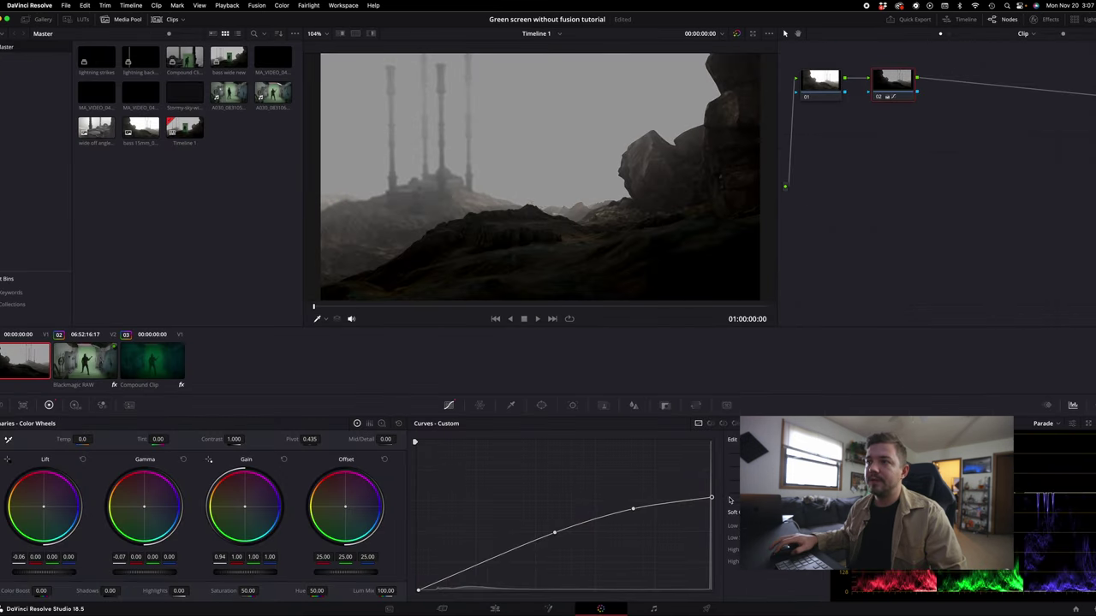
left_click_drag(634, 511, 554, 529)
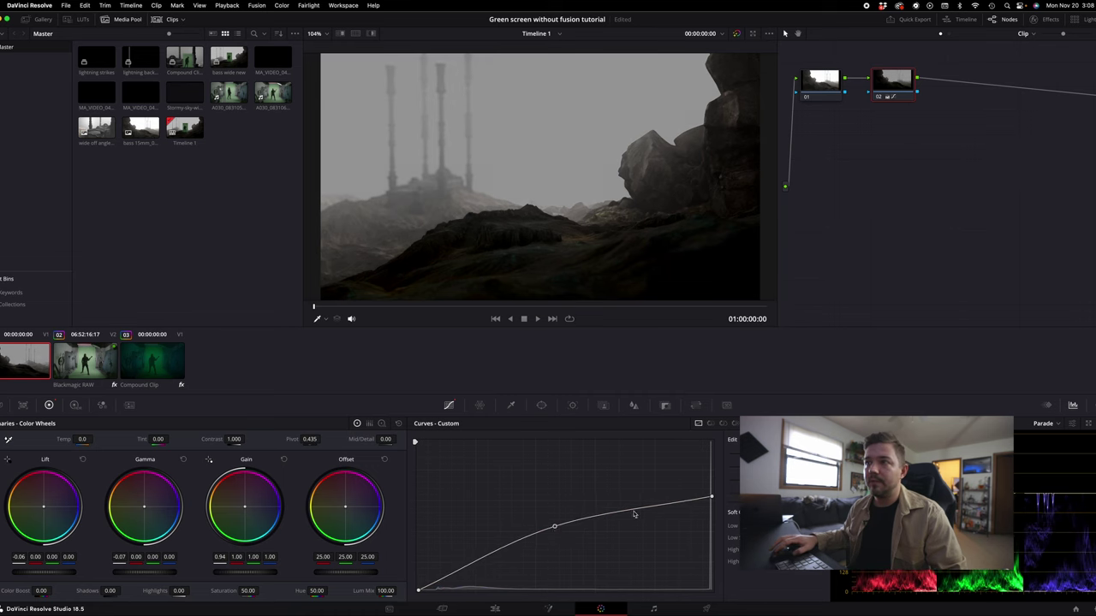
left_click_drag(634, 511, 634, 508)
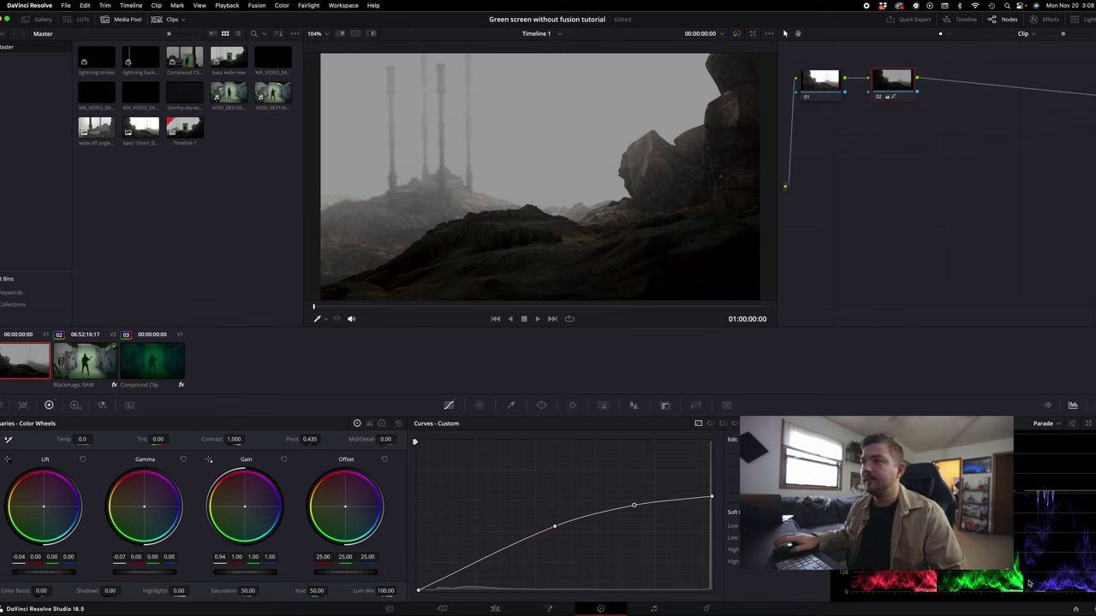
left_click_drag(43, 571, 40, 571)
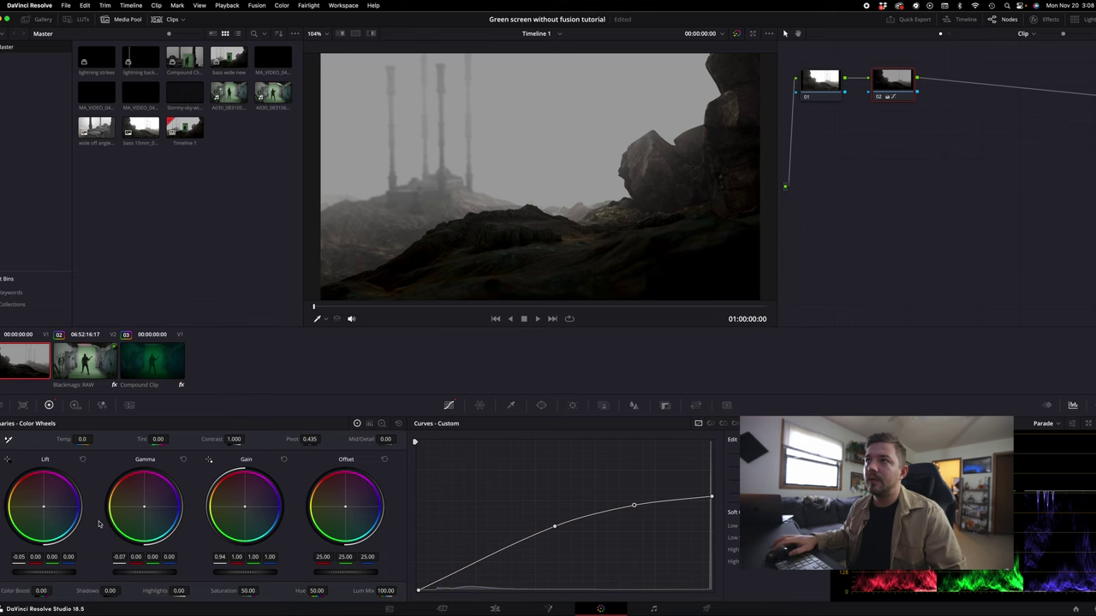
left_click_drag(142, 571, 149, 571)
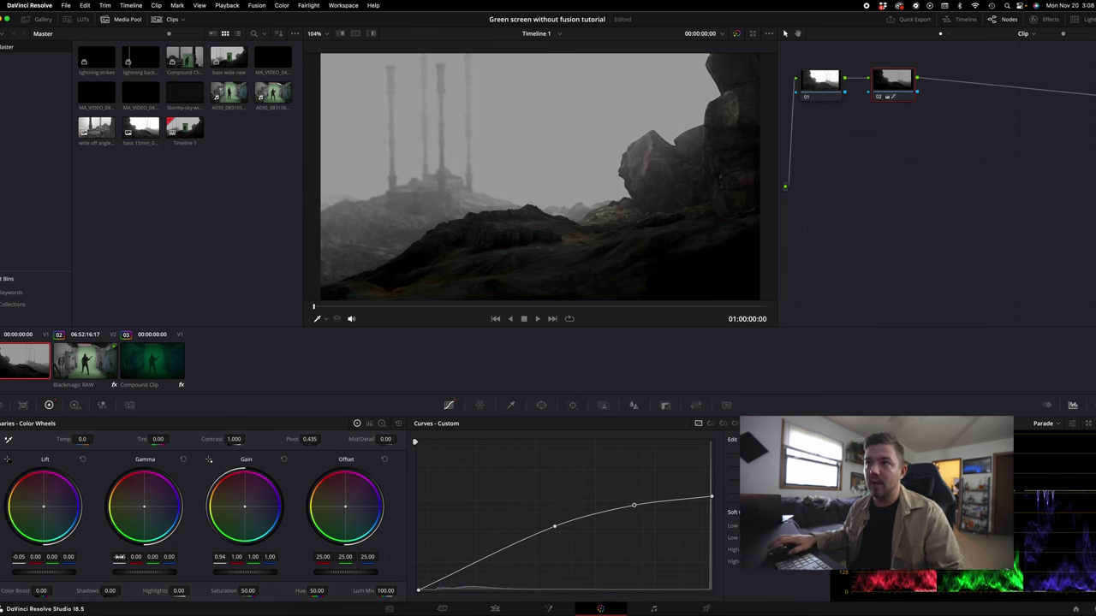
Add a serial node and raise Gain to brighten the background plate.
key("alt+s")
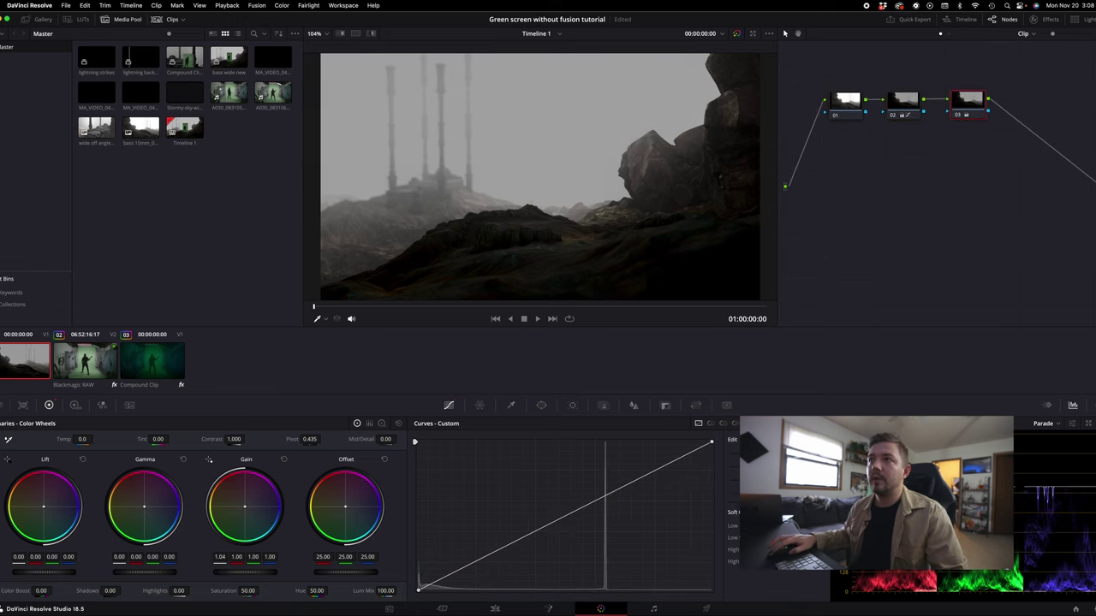
left_click_drag(244, 571, 250, 571)
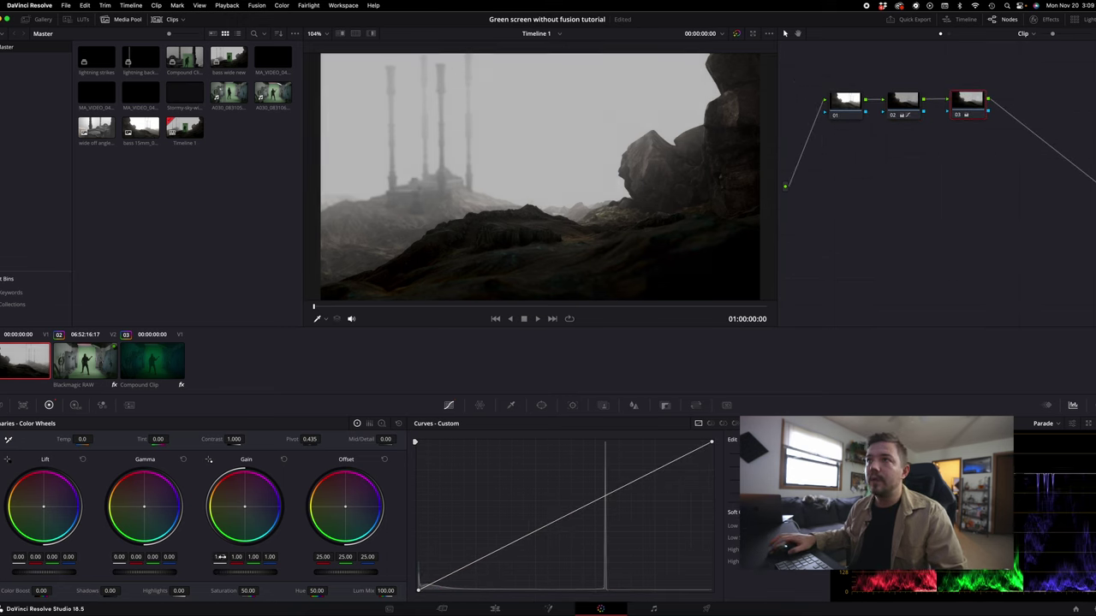
left_click(89, 366)
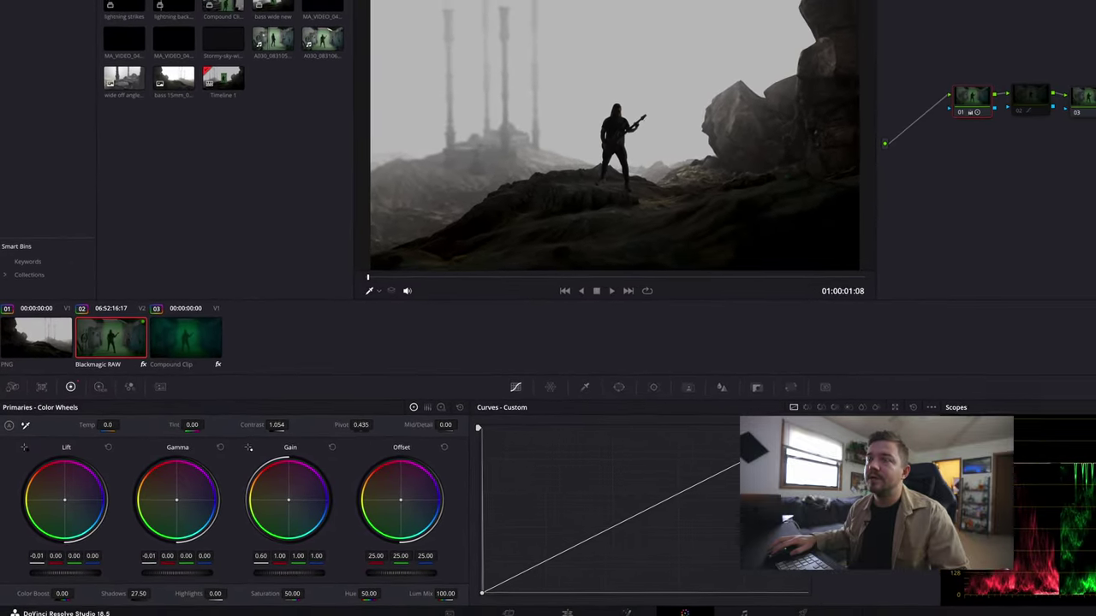
Inspect node 02 of the guitarist's grade, zooming the viewer in and back out.
left_click(966, 136)
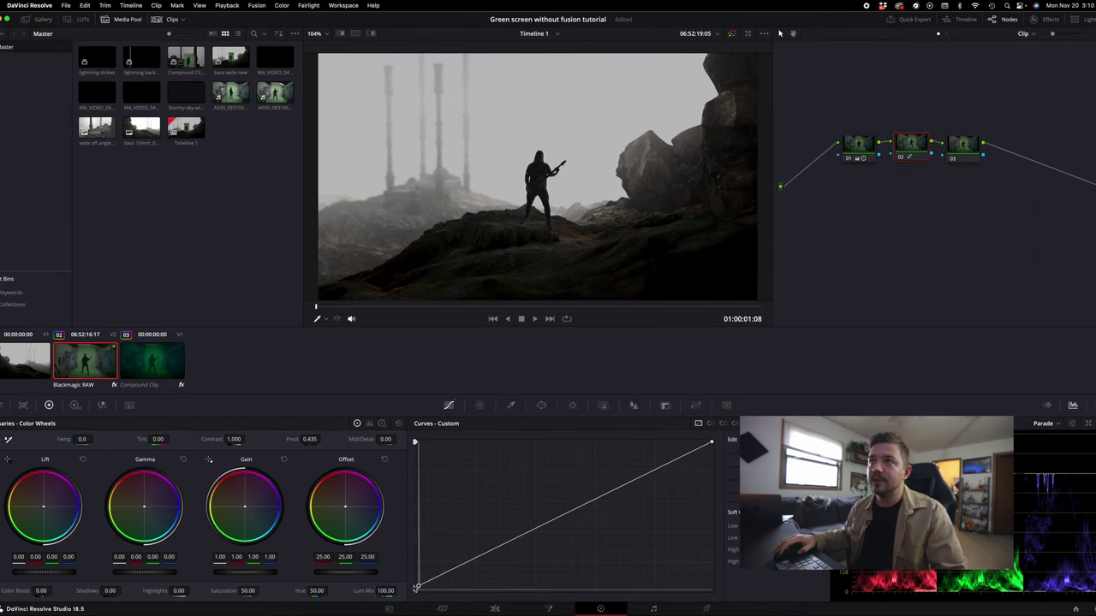
scroll(617, 277, "up", 3)
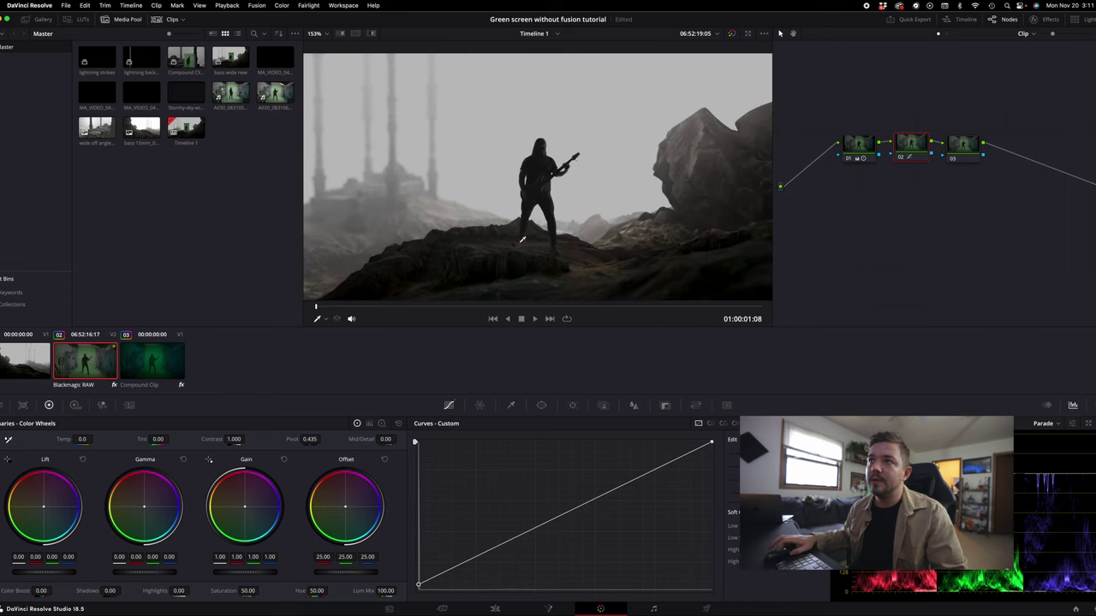
scroll(522, 240, "down", 4)
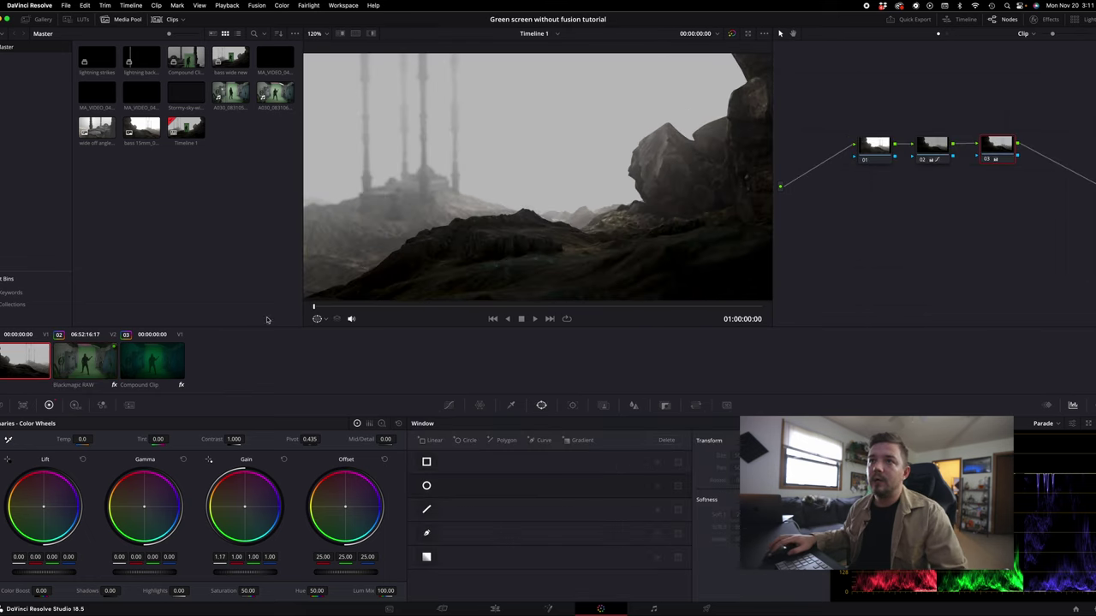
Add a serial node with a Circle window, shrunk and tilted under the guitarist's feet.
left_click(469, 306)
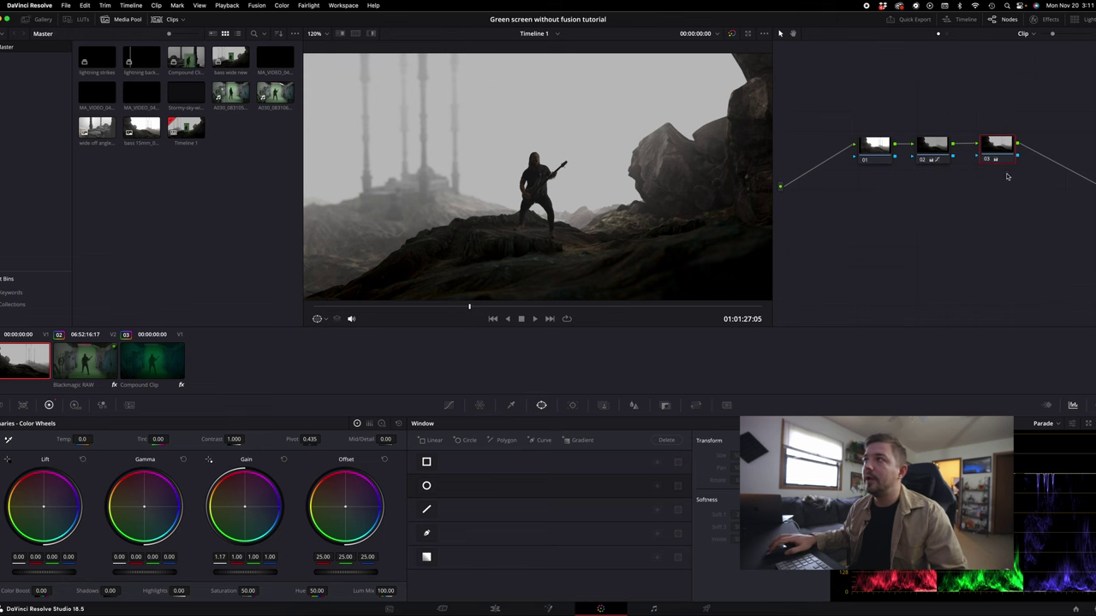
key("alt+s")
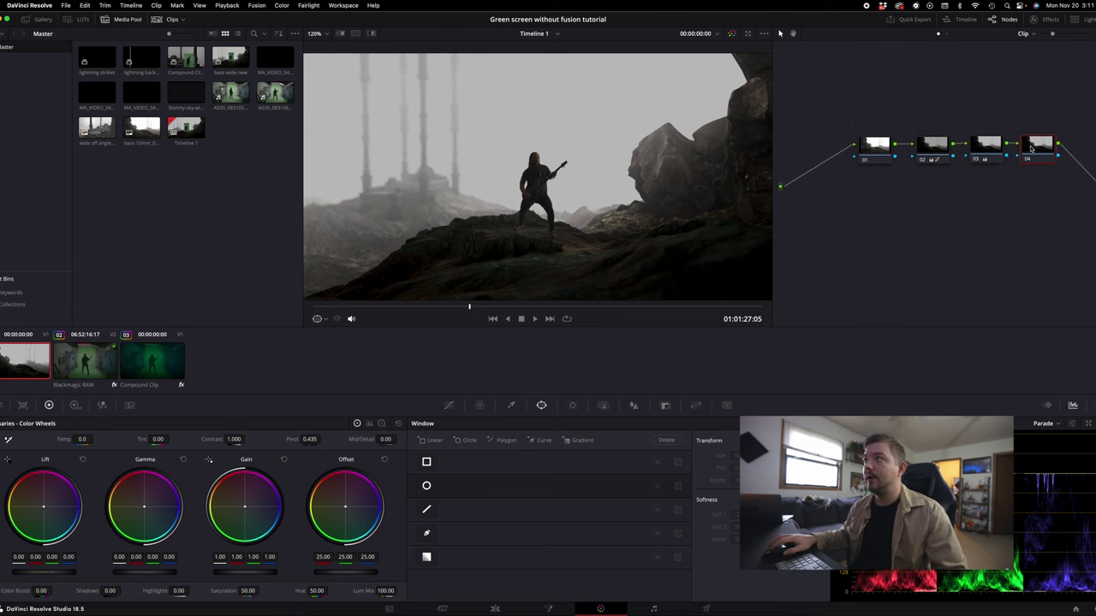
left_click(427, 485)
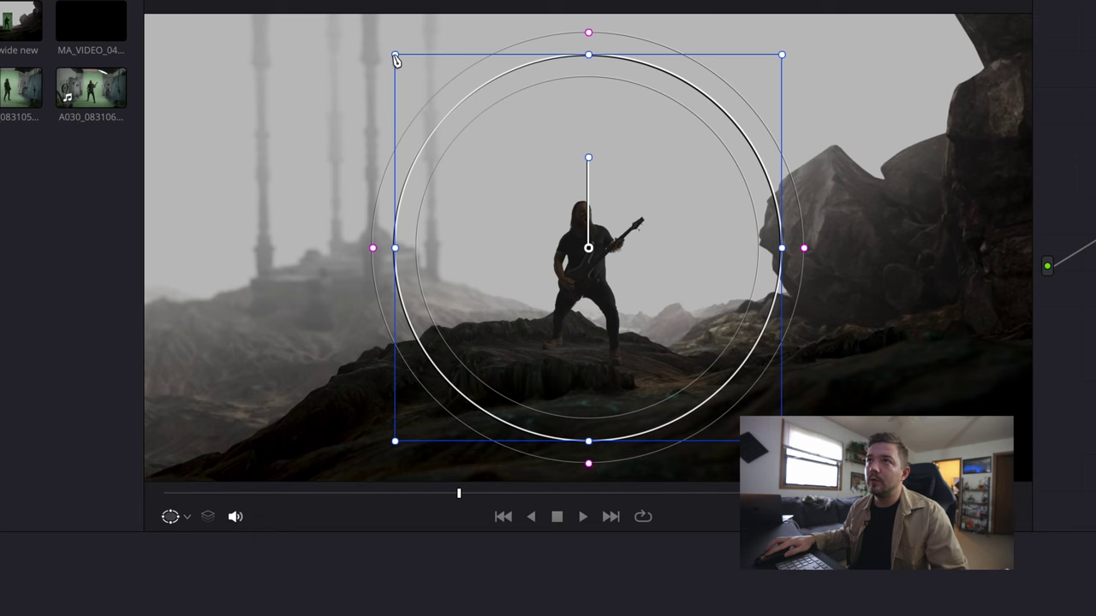
left_click_drag(396, 60, 548, 234)
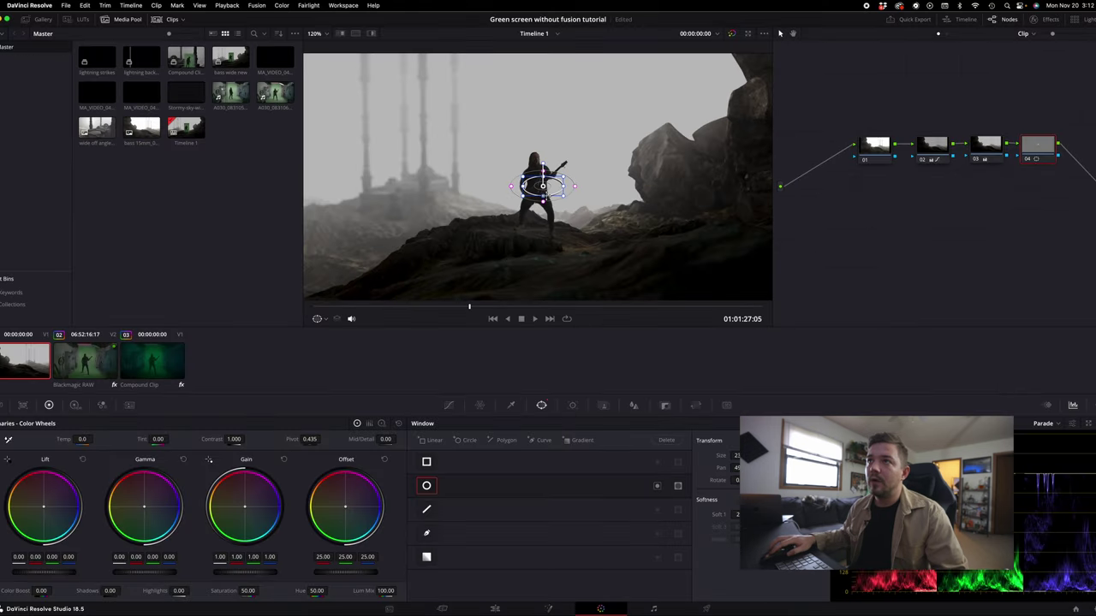
left_click_drag(542, 185, 538, 228)
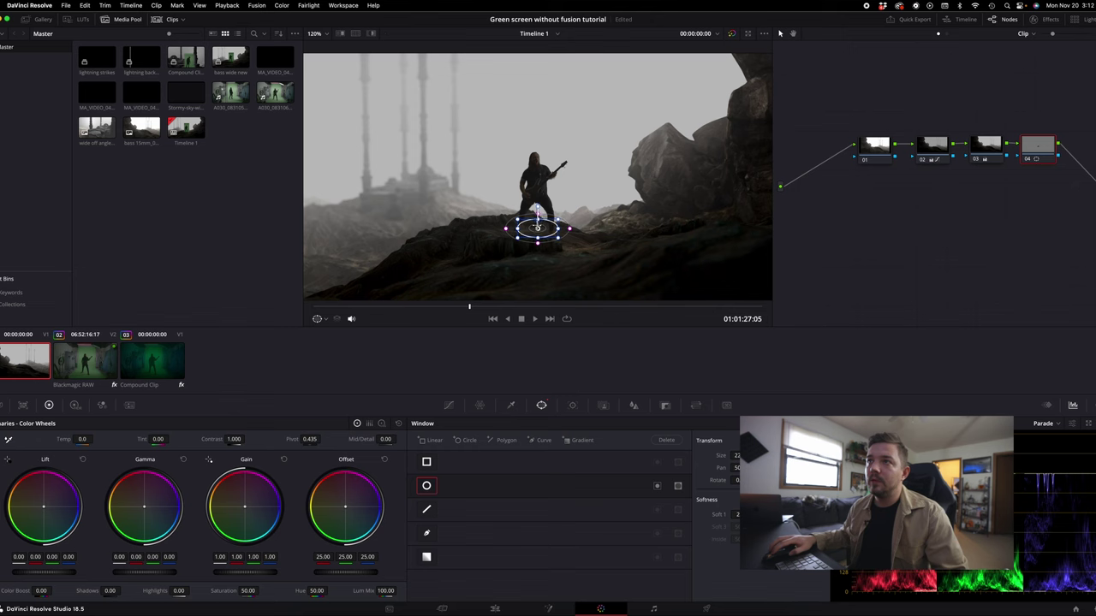
scroll(538, 229, "up", 5)
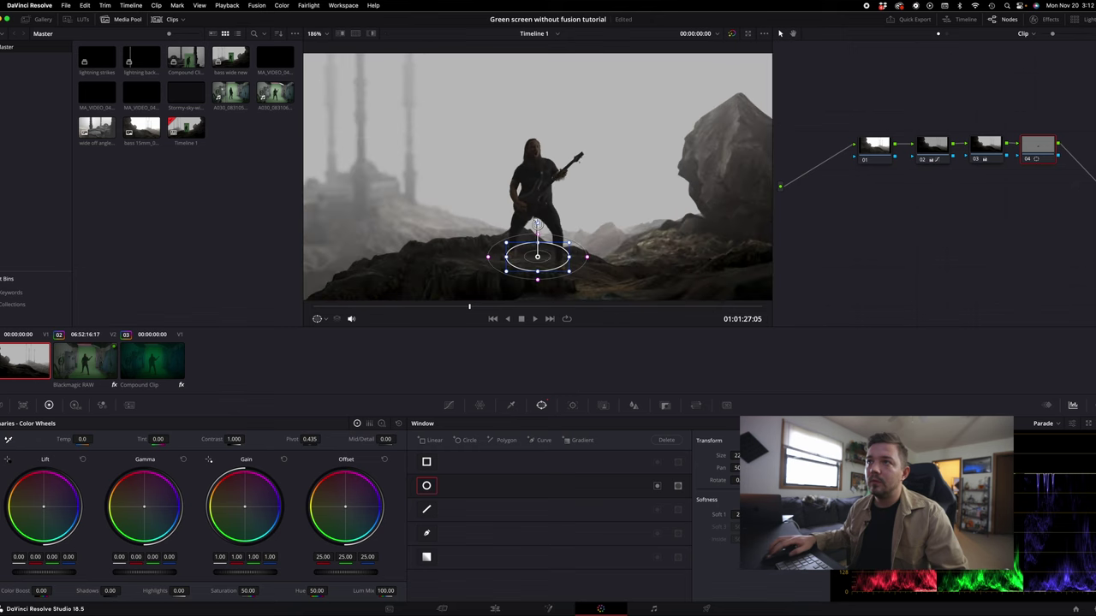
left_click_drag(536, 221, 541, 260)
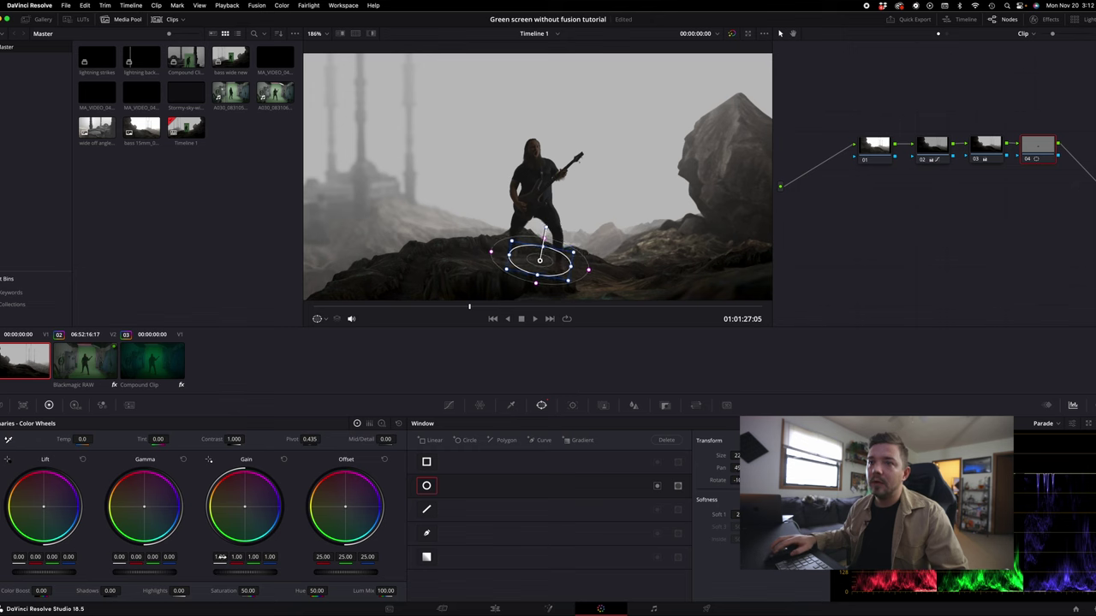
Darken the oval with Gain 0.90 and Lift -0.03, then zoom the viewer back out.
left_click_drag(245, 567, 162, 551)
left_click_drag(43, 552, 35, 552)
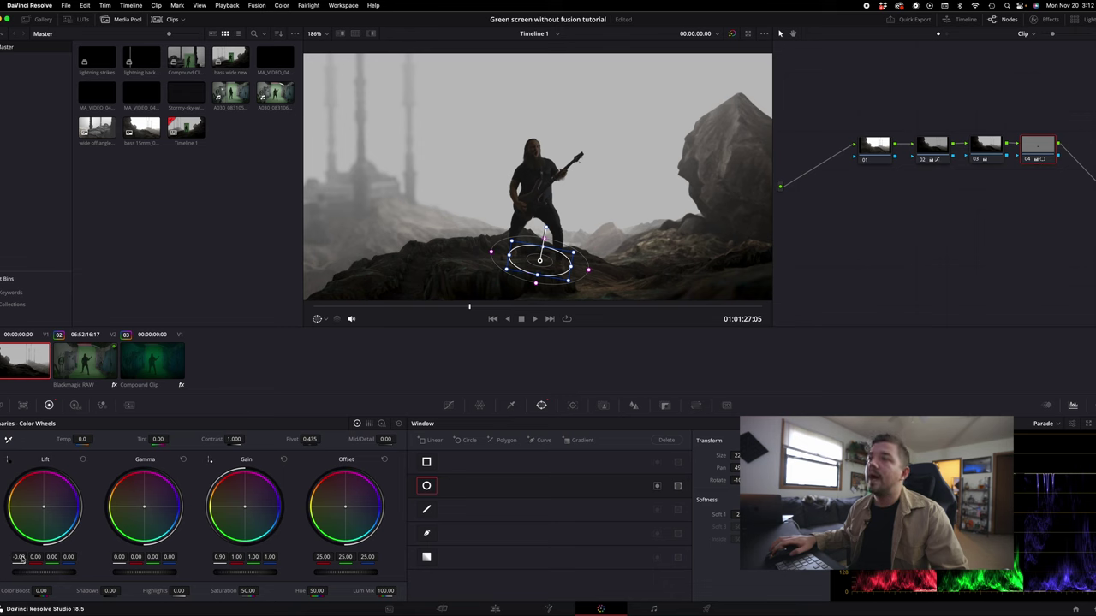
key("super+minus")
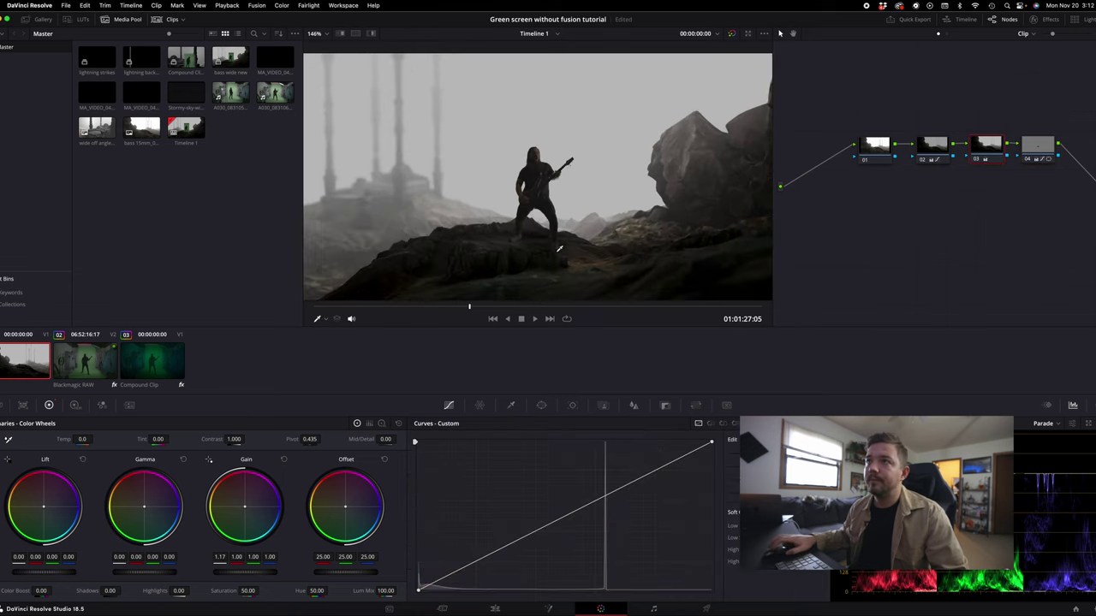
key("super+minus")
key("Down")
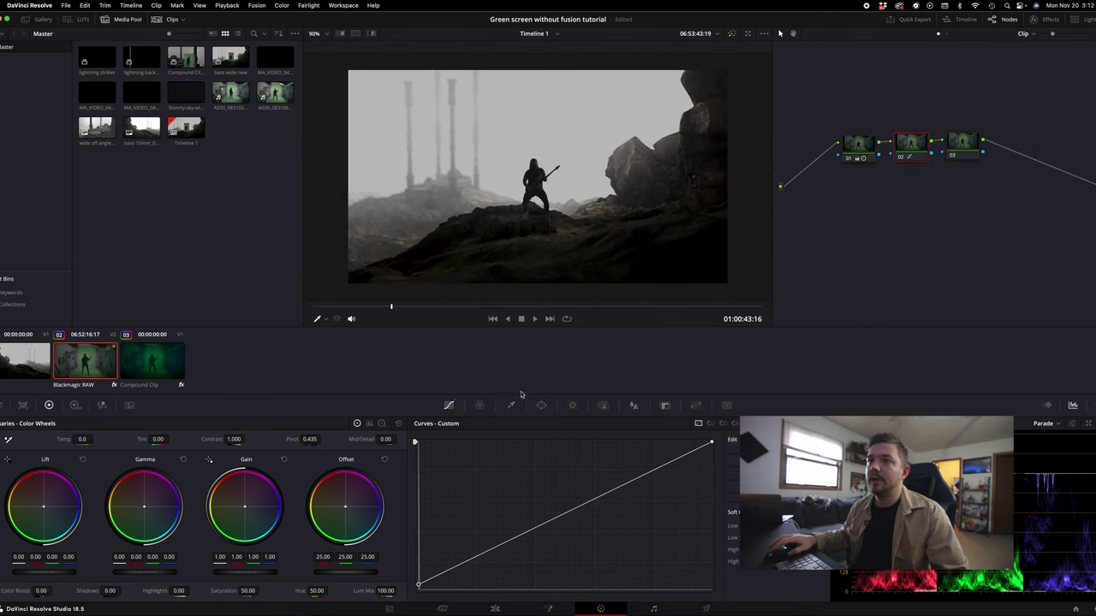
On the Edit page, turn the guitarist and background clips into compound clip 'bass player wide'.
left_click(496, 608)
left_click_drag(421, 462, 505, 524)
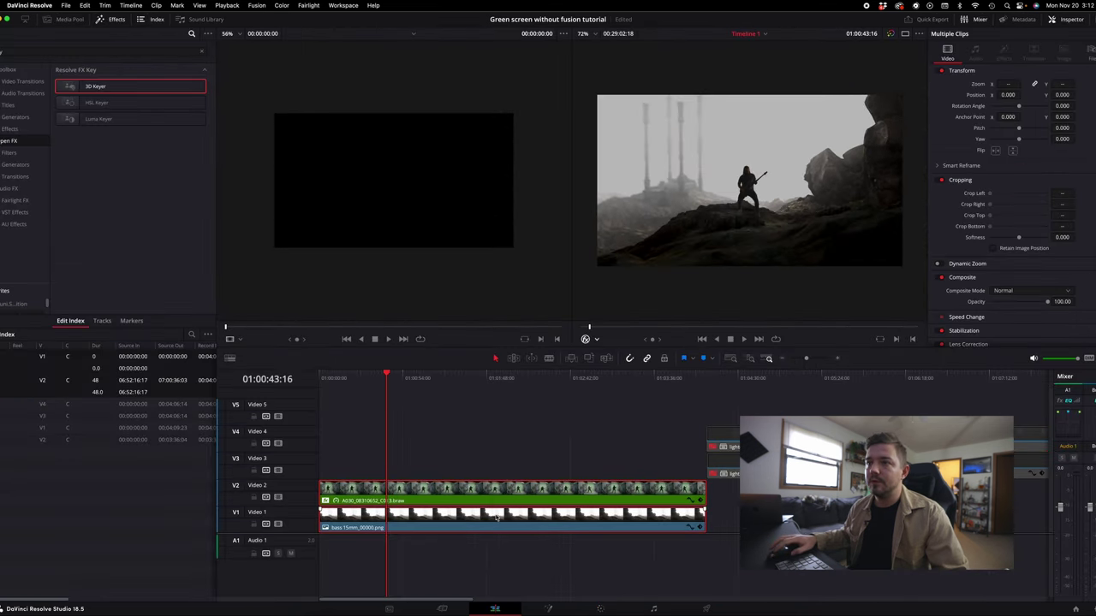
right_click(501, 522)
left_click(527, 232)
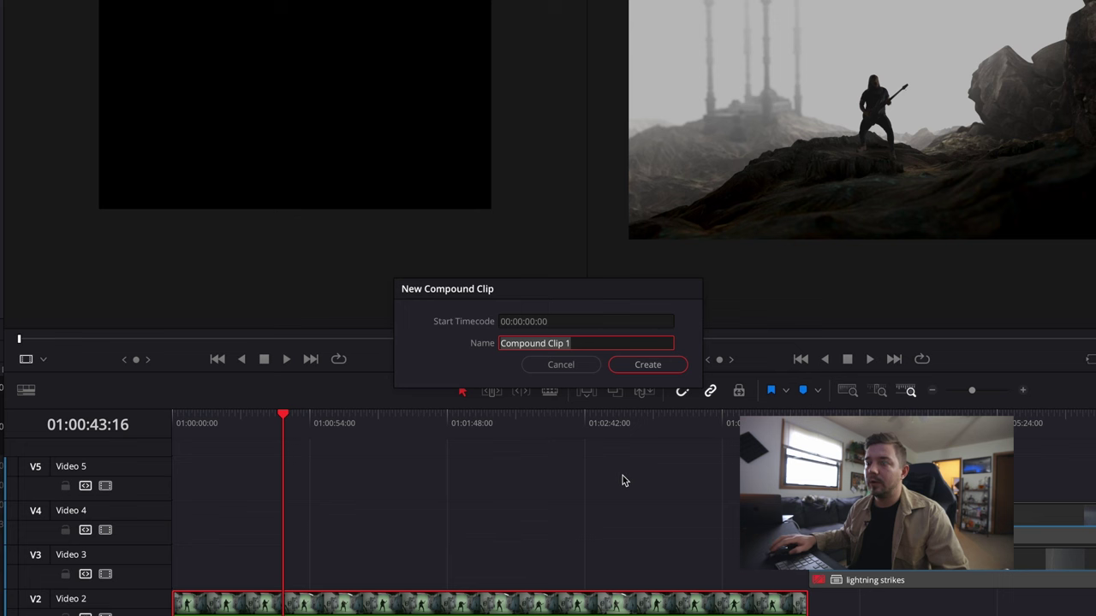
type("ba")
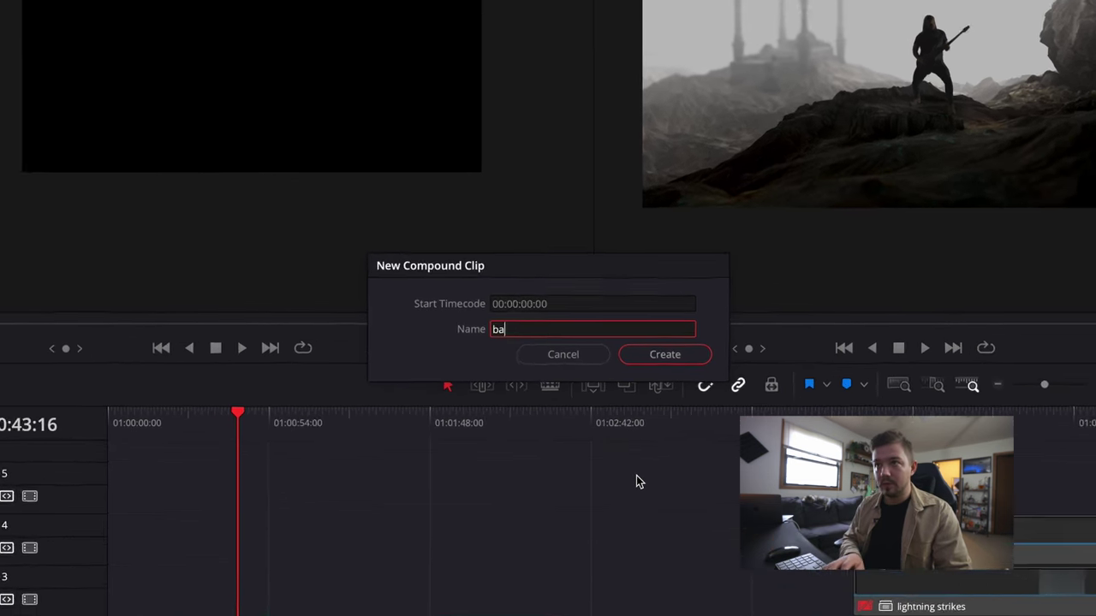
type("ss pla")
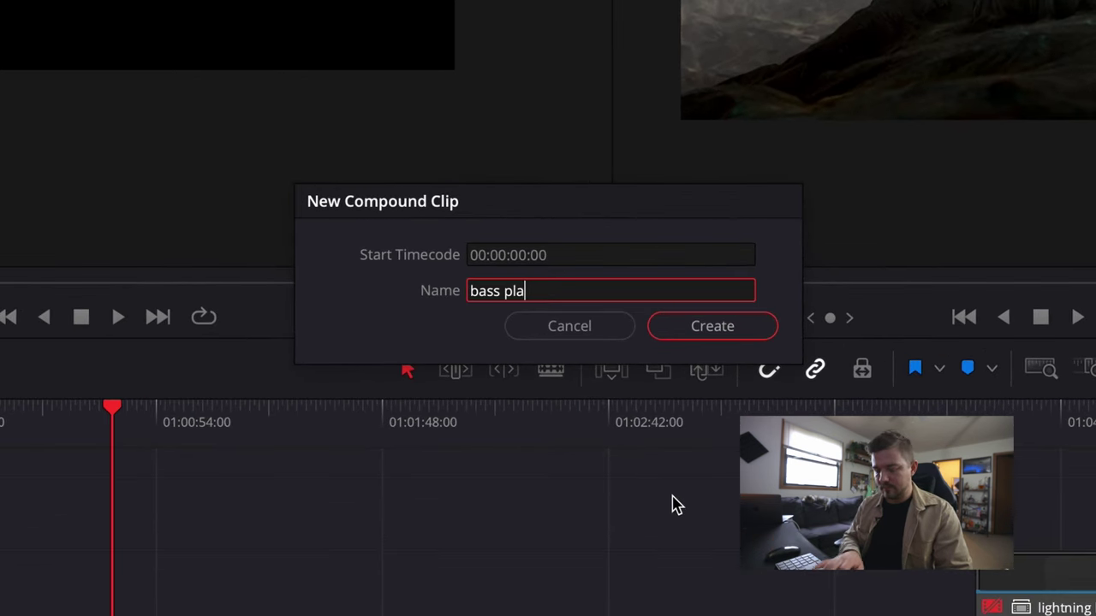
type("yer wide")
key("Return")
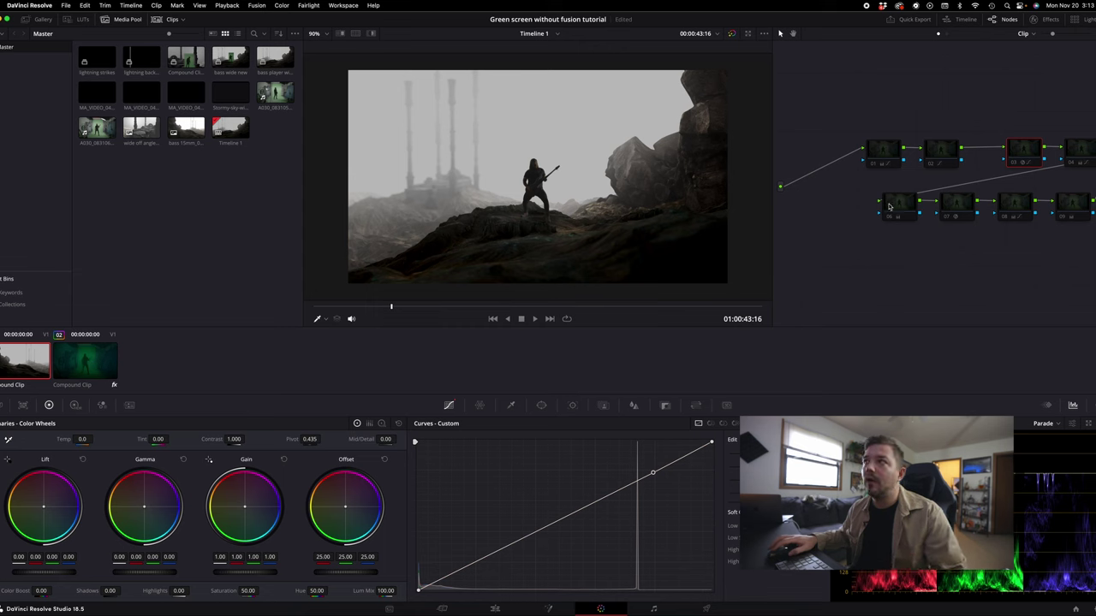
On the compound clip's Glow node, lower Shine Threshold to about 0.36 and Gain to 0.514.
left_click_drag(891, 155, 863, 146)
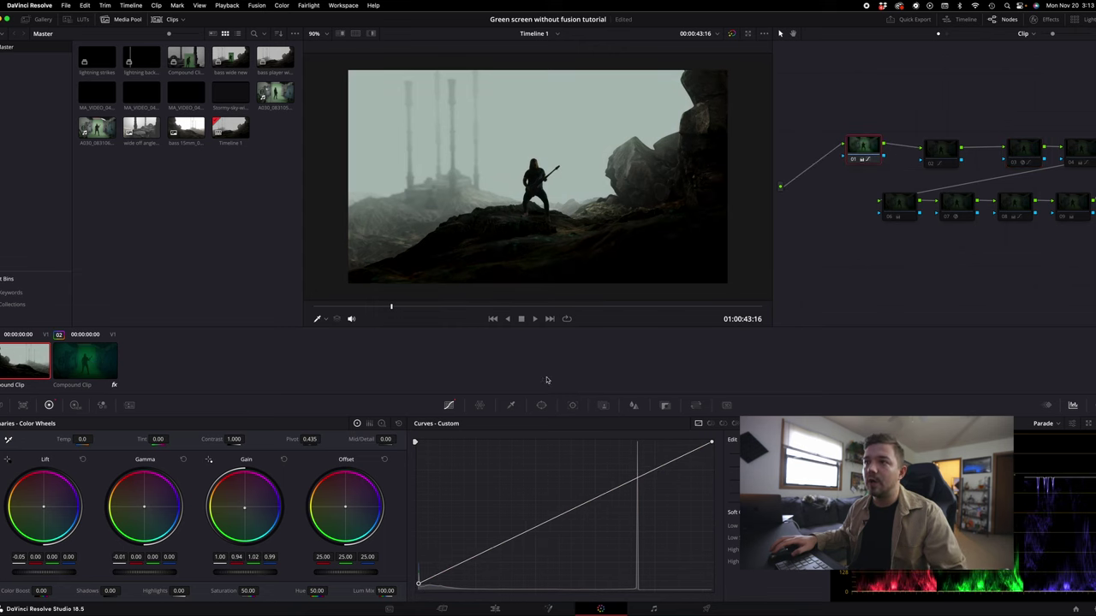
left_click(923, 149)
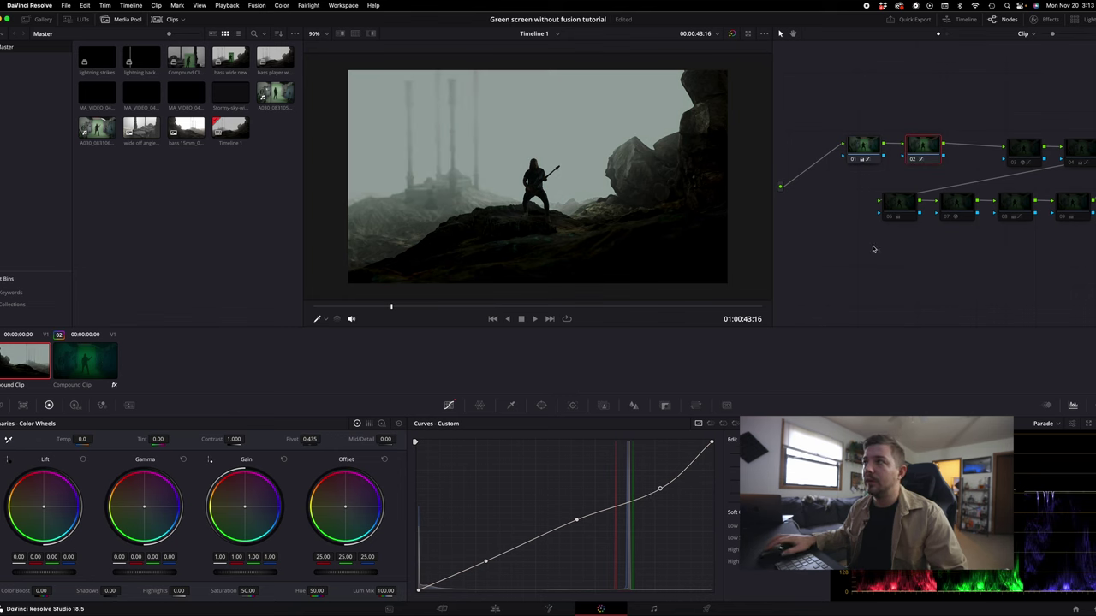
left_click(1024, 150)
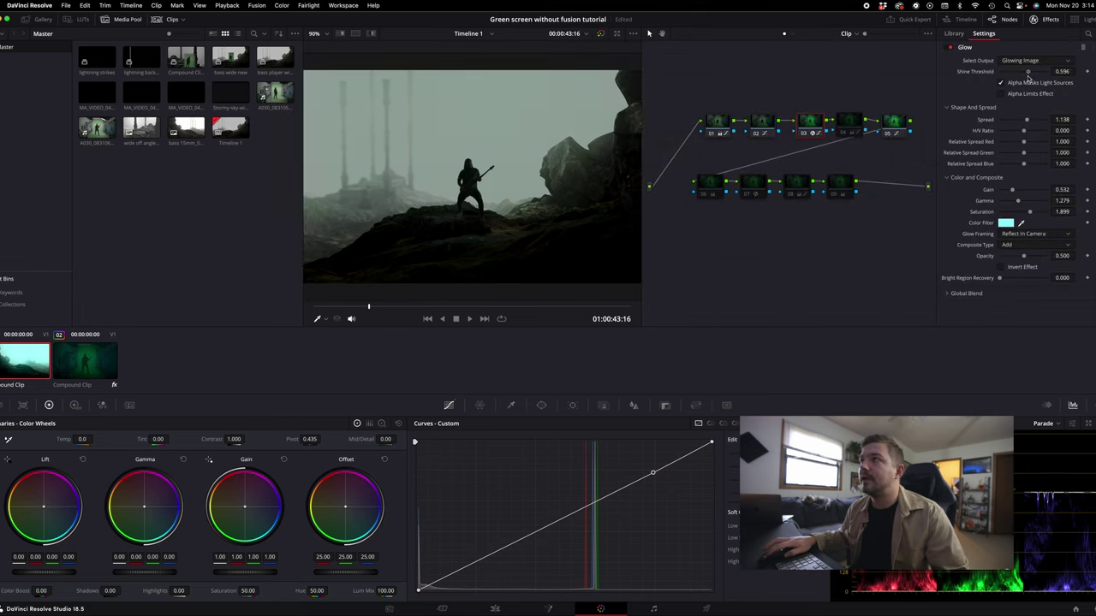
left_click_drag(1033, 76, 1030, 121)
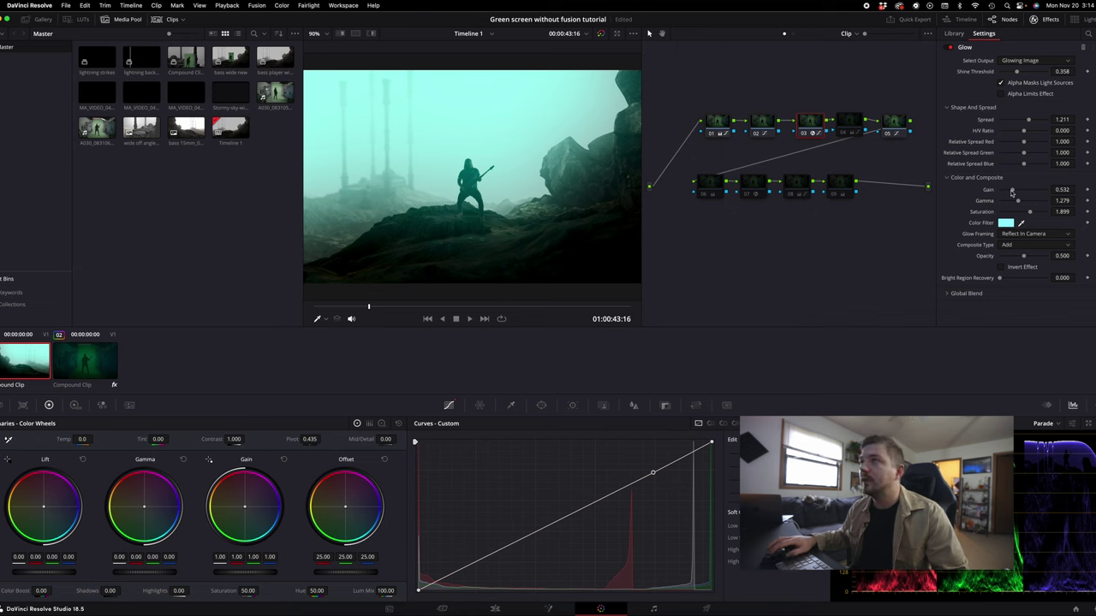
left_click_drag(1013, 190, 1011, 190)
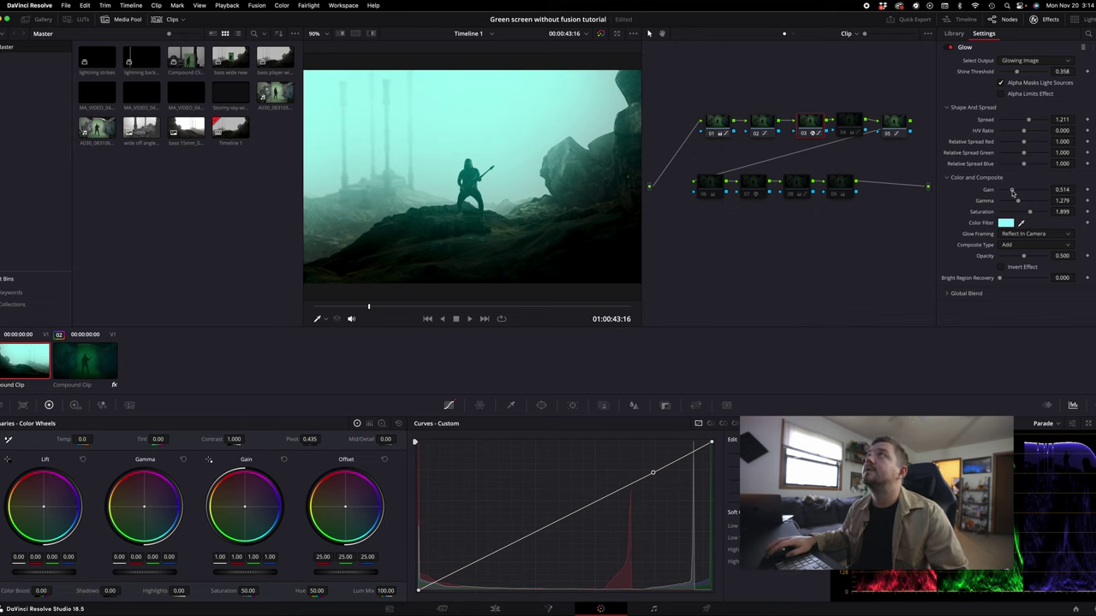
left_click(852, 132)
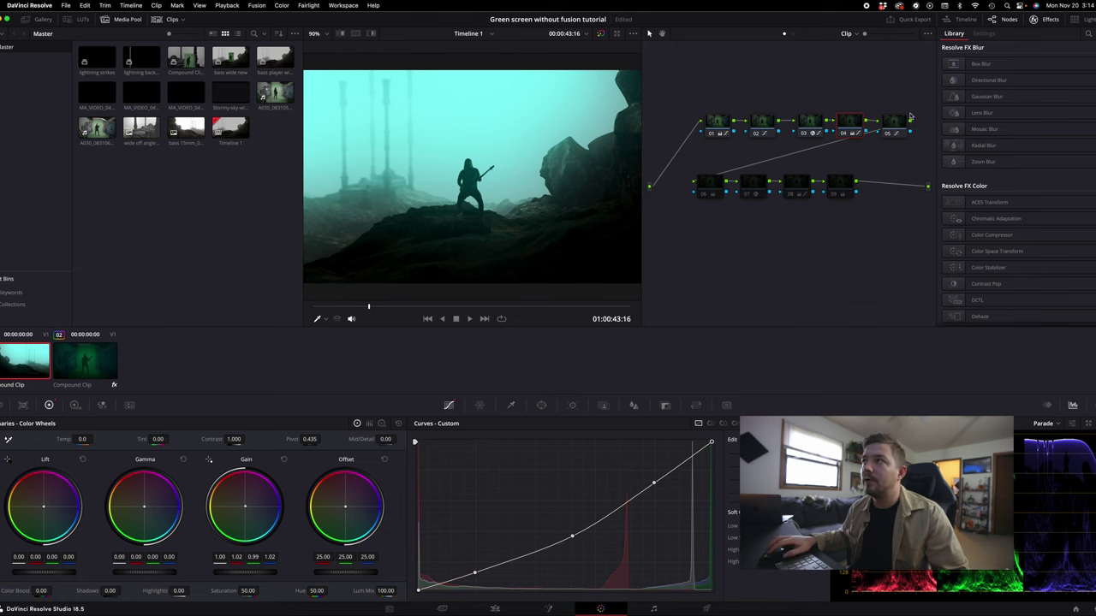
Review grade nodes 06, 07 and 09, then return to the Edit page timeline.
left_click(715, 189)
left_click(750, 190)
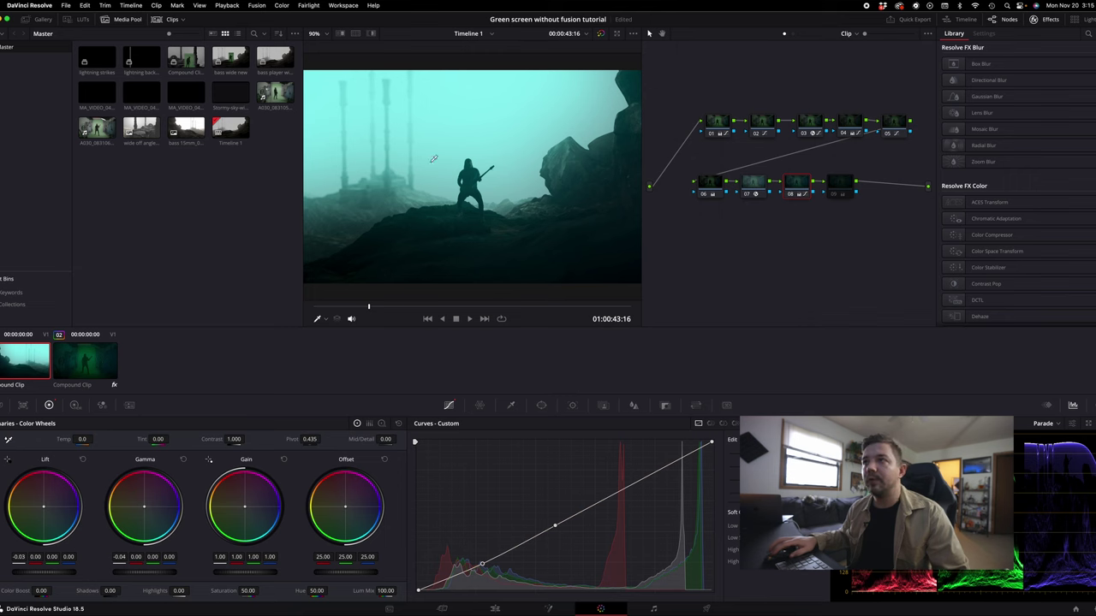
left_click(842, 188)
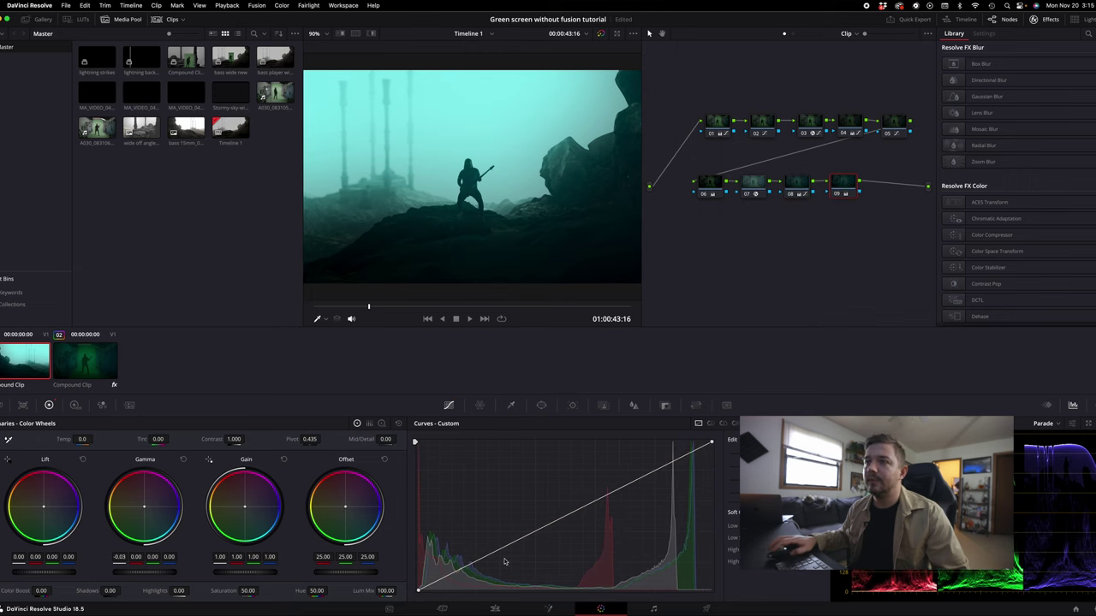
left_click(495, 609)
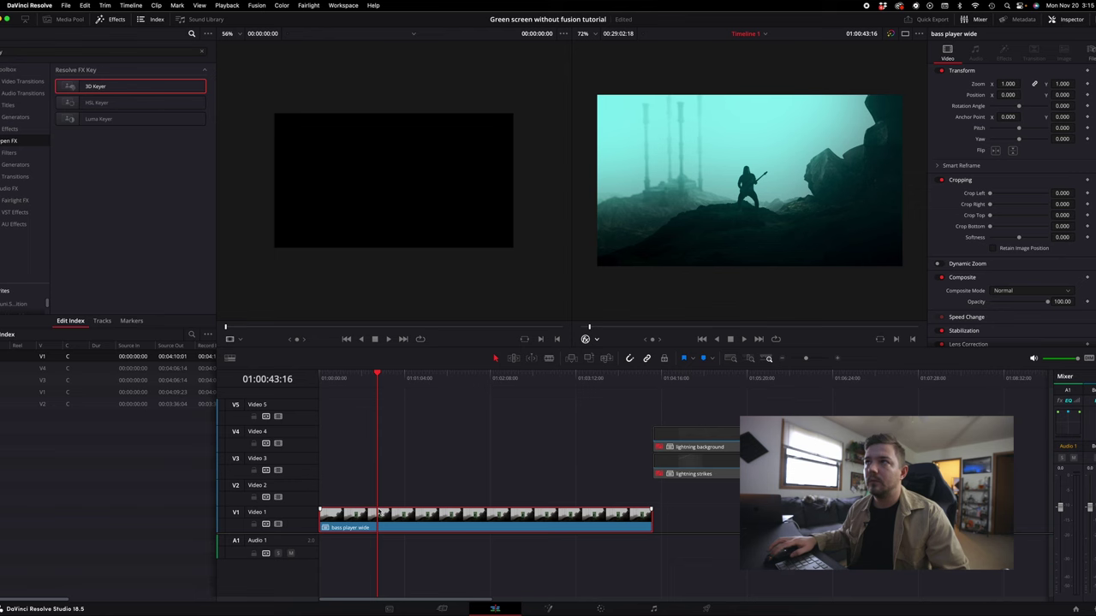
Place the lightning background and lightning strikes clips from the Media Pool onto V4 and V3 at the timeline start.
left_click(66, 20)
scroll(142, 184, "down", 1)
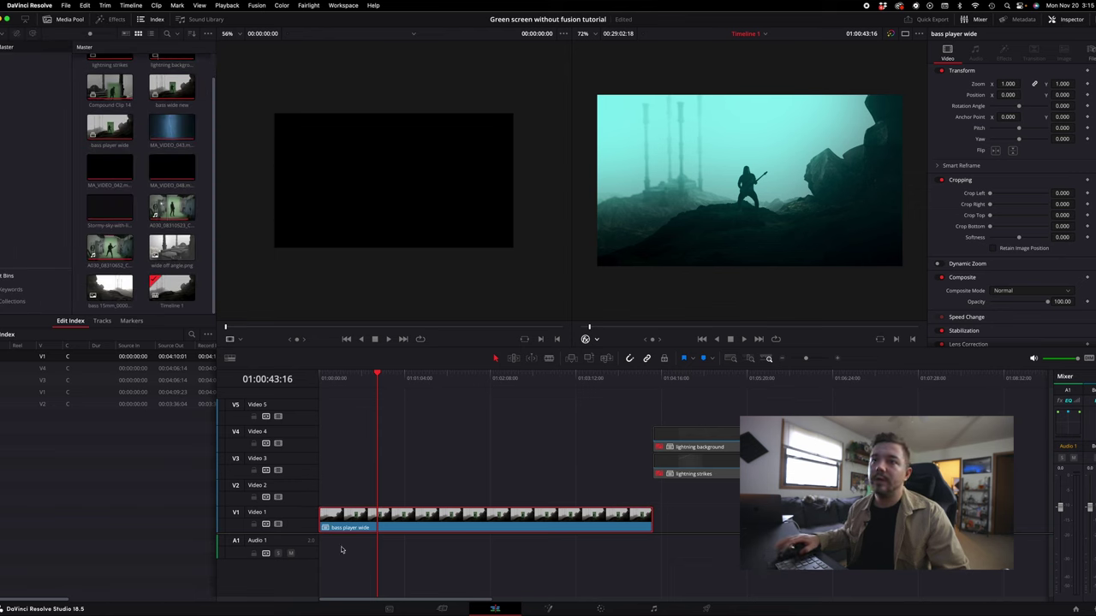
left_click_drag(732, 446, 410, 459)
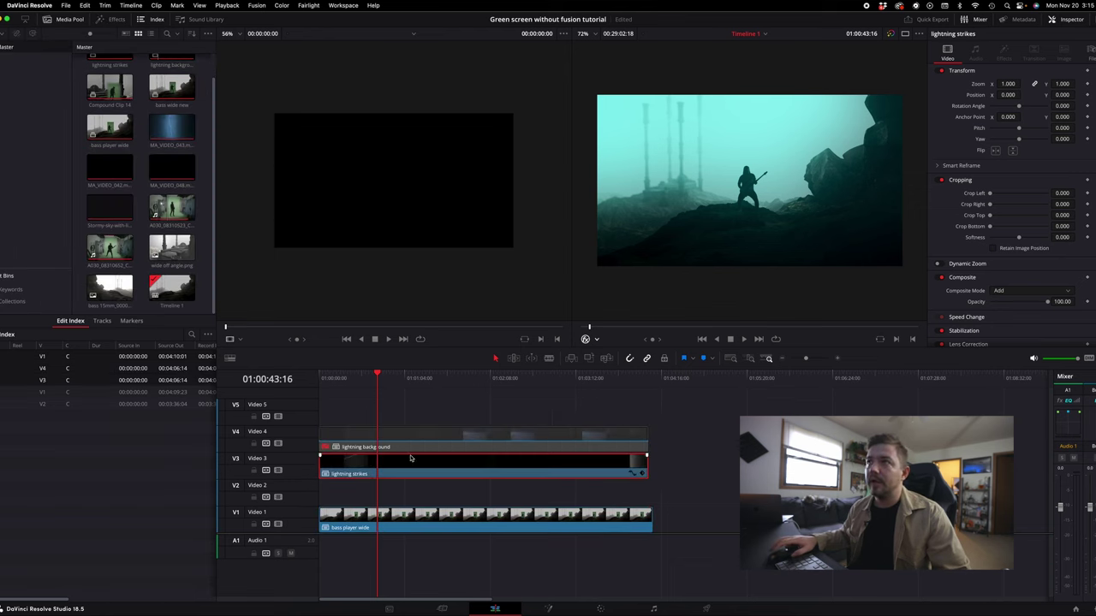
Scrub back and check the lightning background and strikes clips in the Inspector.
mouse_move(375, 374)
left_mouse_down()
mouse_move(326, 374)
mouse_move(432, 382)
mouse_move(394, 382)
left_mouse_up()
left_click(383, 439)
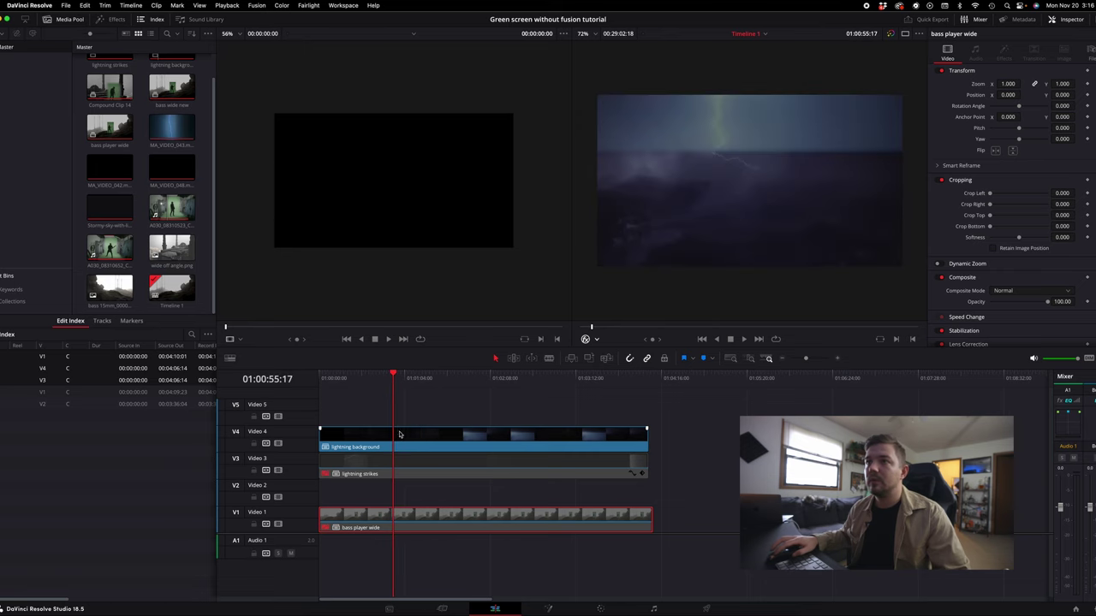
left_click(389, 468)
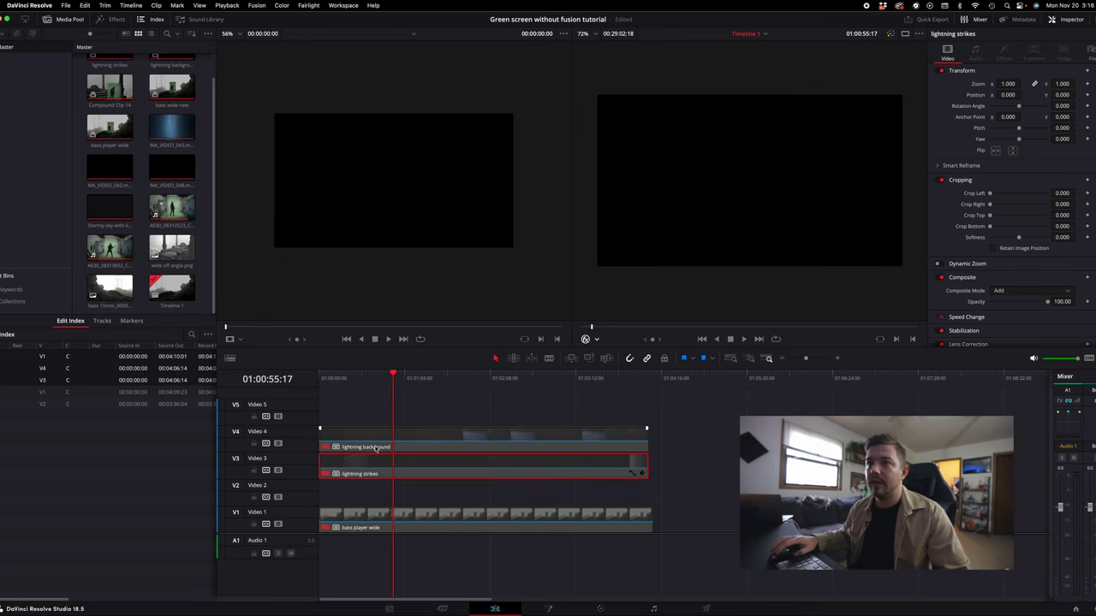
left_click_drag(382, 385, 350, 388)
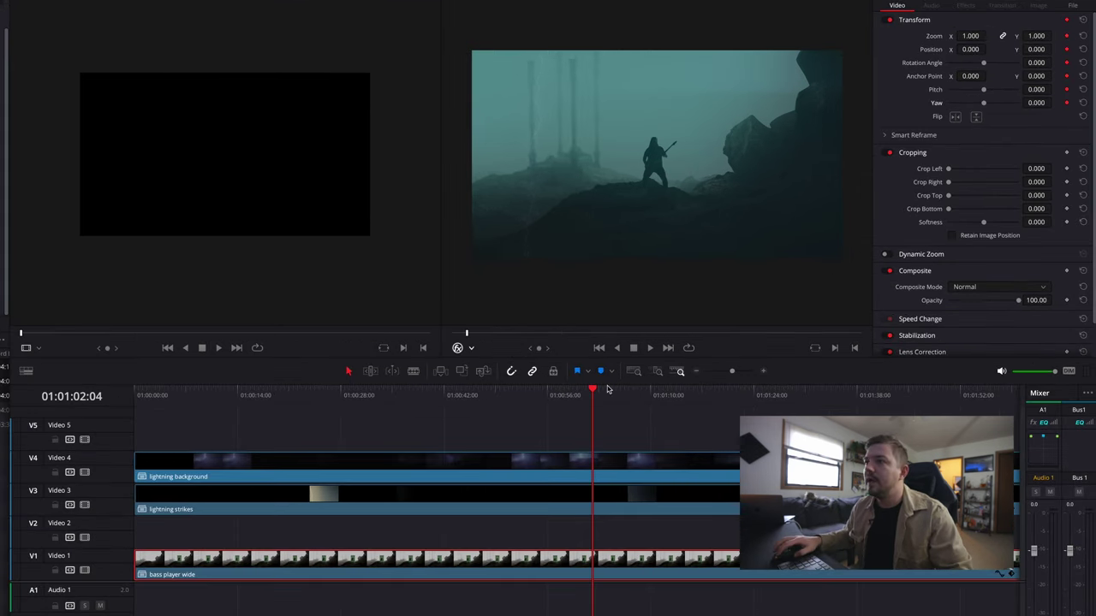
At the push-in's end frame, keyframe zoom 1.280, rotation -5.3, position -53/-54 and slight pitch.
left_click_drag(597, 393, 615, 393)
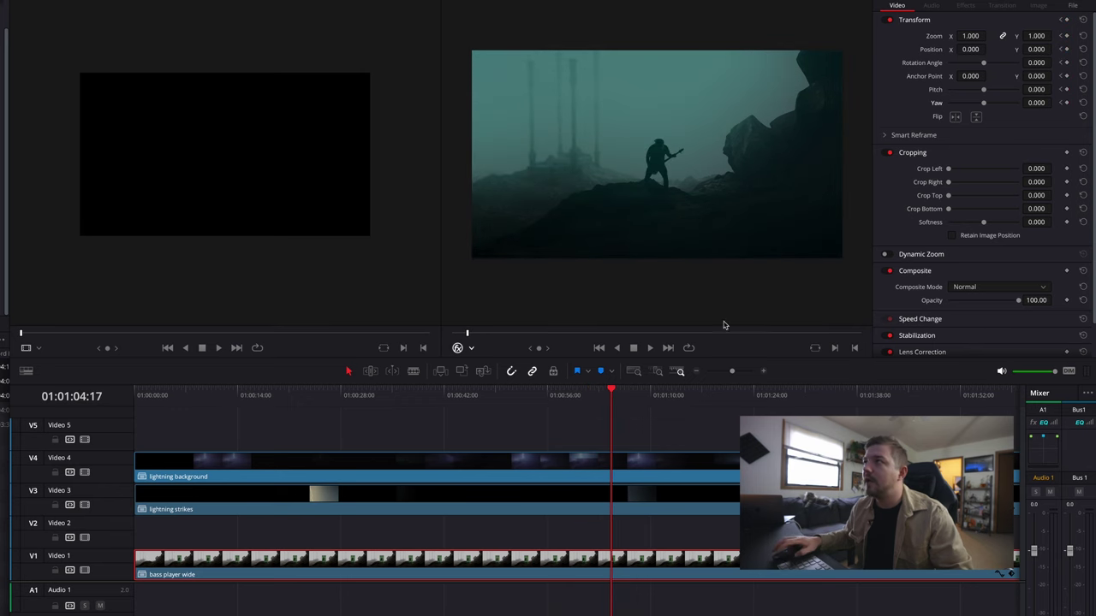
left_click_drag(970, 36, 989, 36)
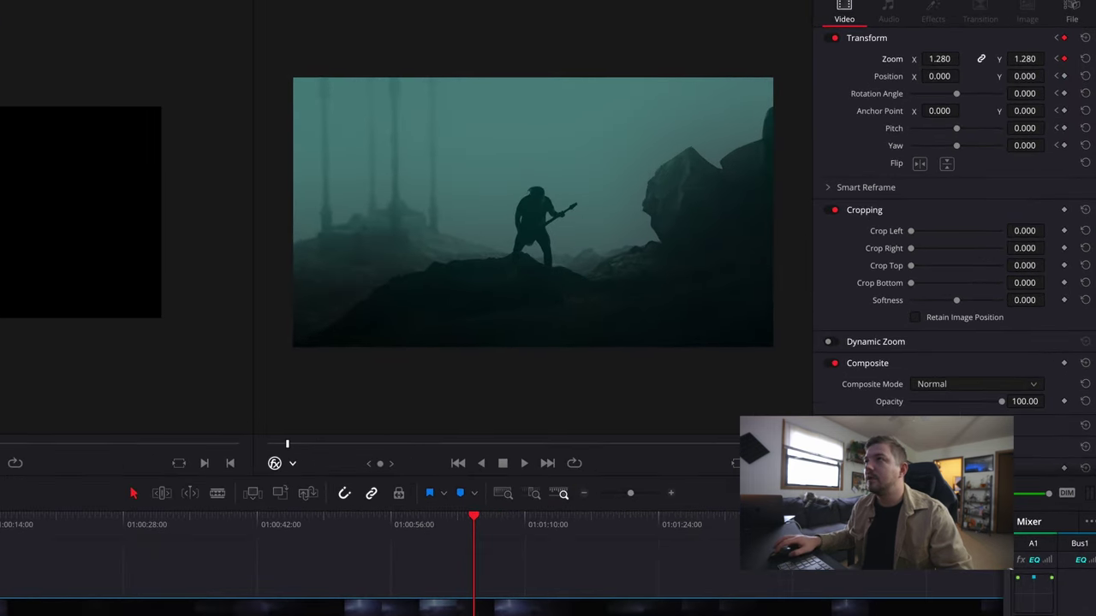
mouse_move(1025, 94)
left_mouse_down()
mouse_move(1014, 93)
mouse_move(1024, 93)
left_mouse_up()
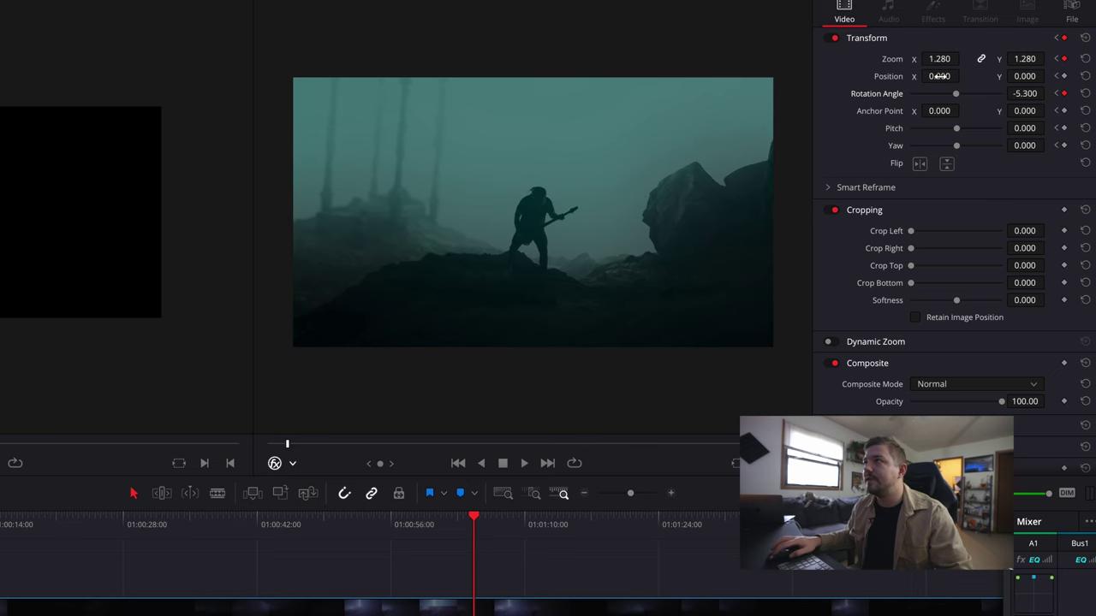
left_click_drag(940, 76, 931, 76)
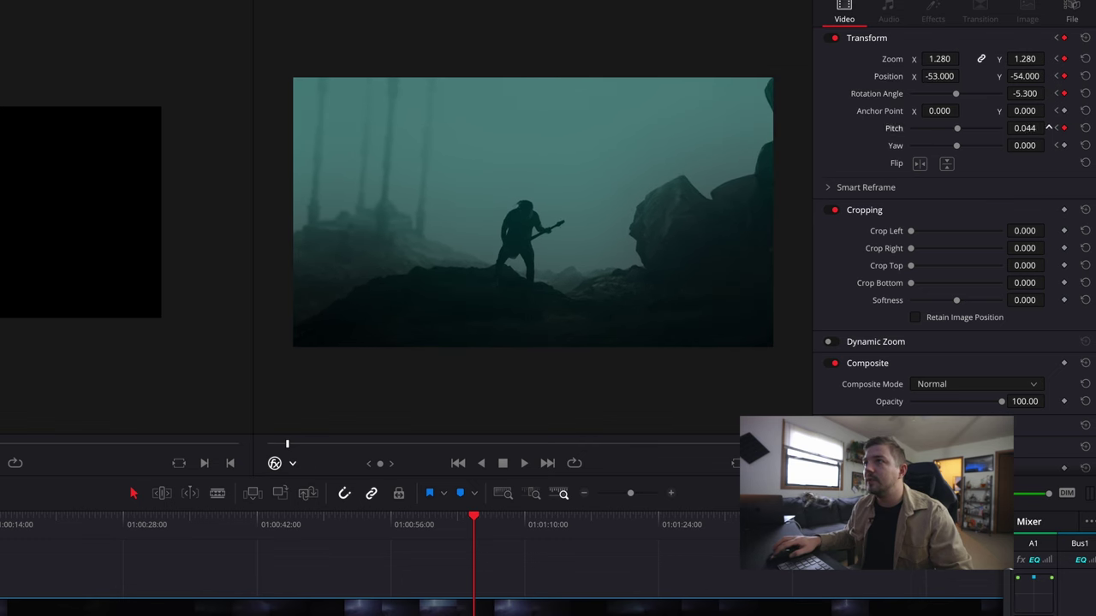
mouse_move(1025, 128)
left_mouse_down()
mouse_move(1035, 128)
mouse_move(1016, 145)
left_mouse_up()
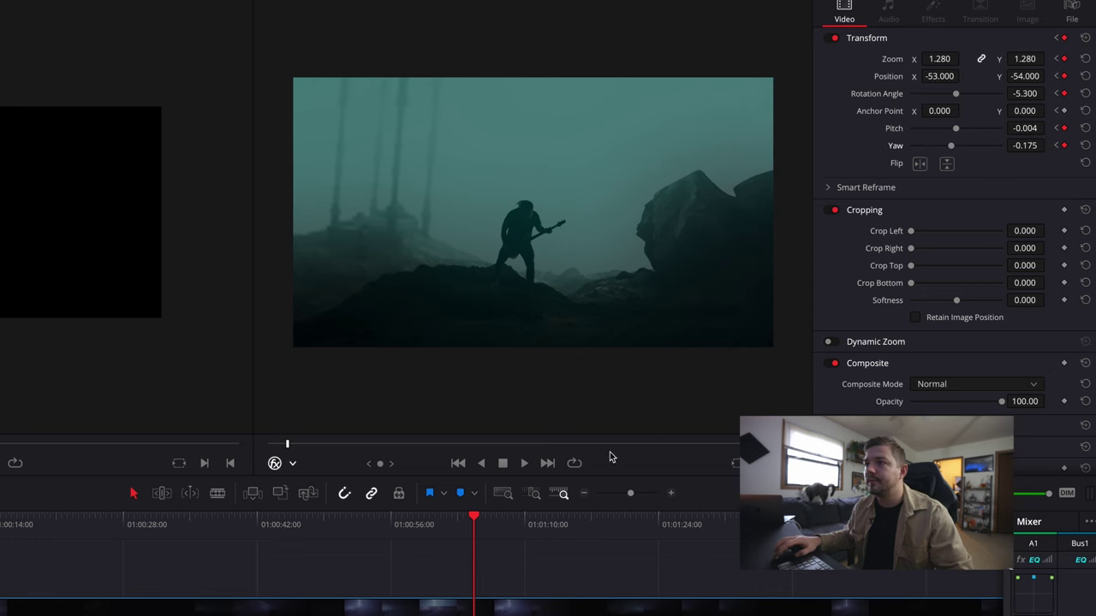
Play the push-in back from its start, then park just before it.
left_click_drag(476, 524, 428, 523)
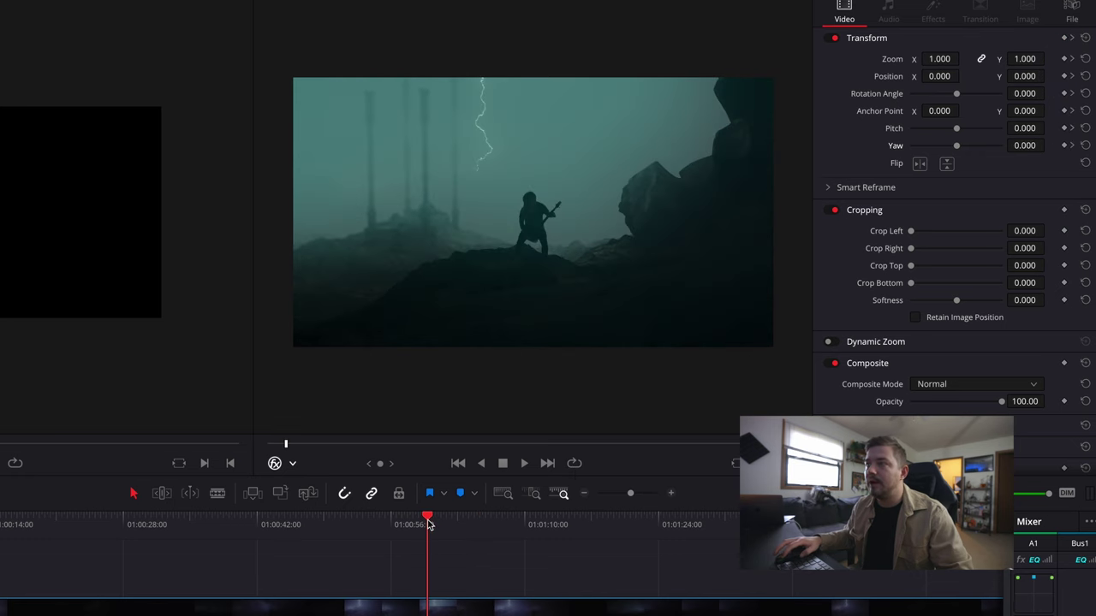
key("space")
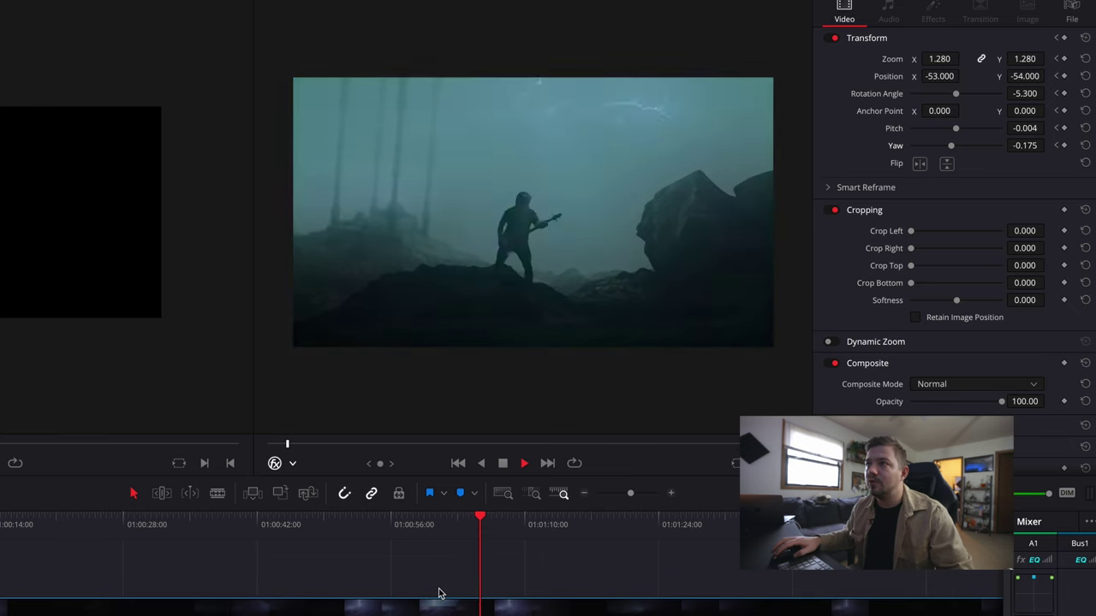
key("space")
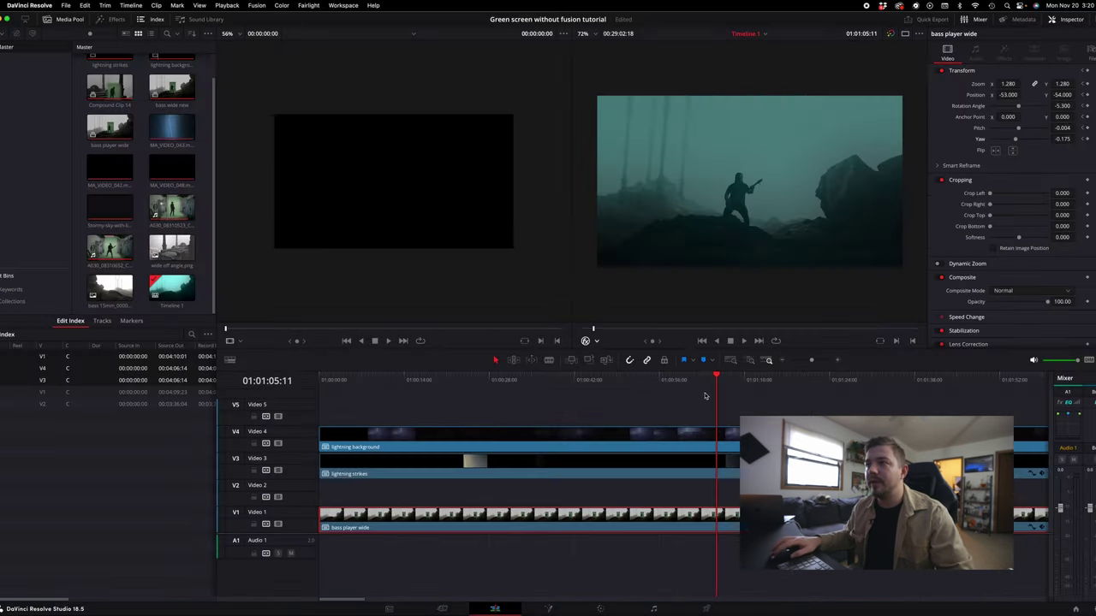
left_click(696, 380)
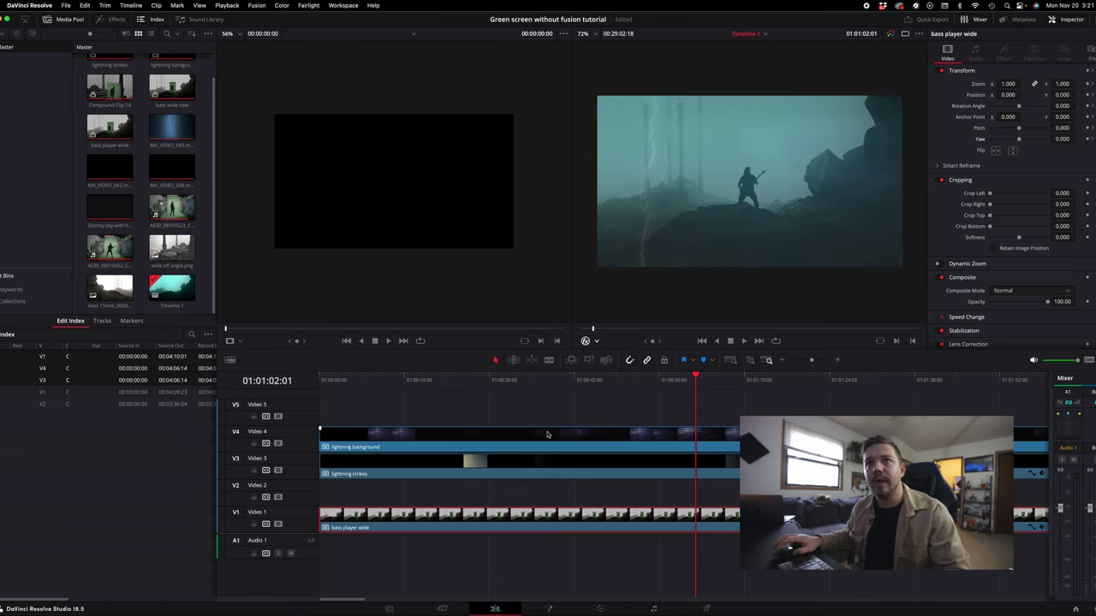
Apply Resolve FX Camera Shake, found by searching 'shake', to the V1 bass player wide clip and play it.
left_click(109, 19)
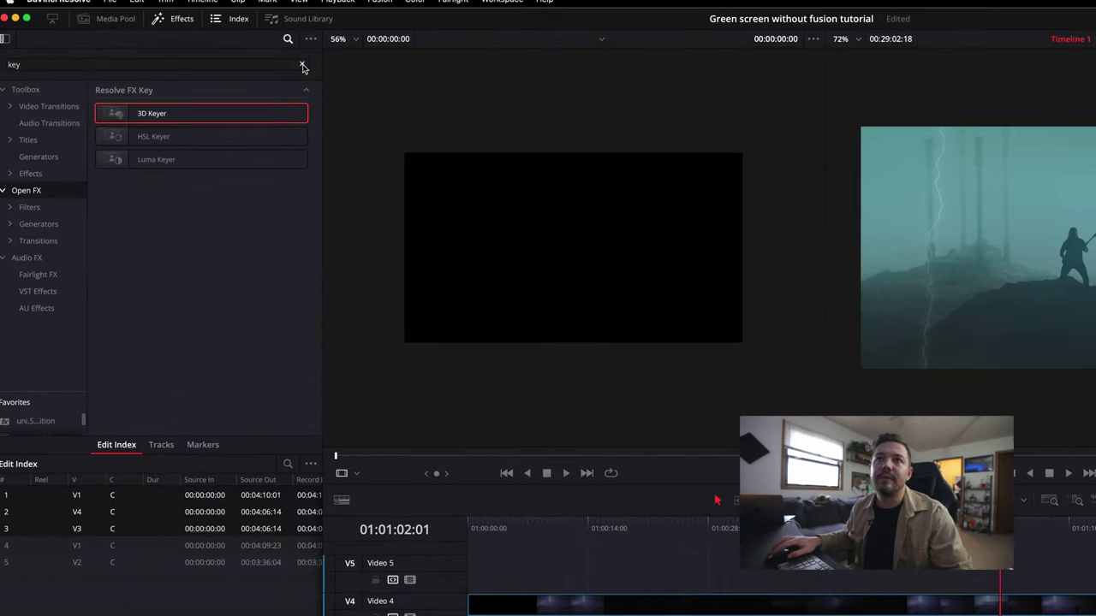
left_click(156, 51)
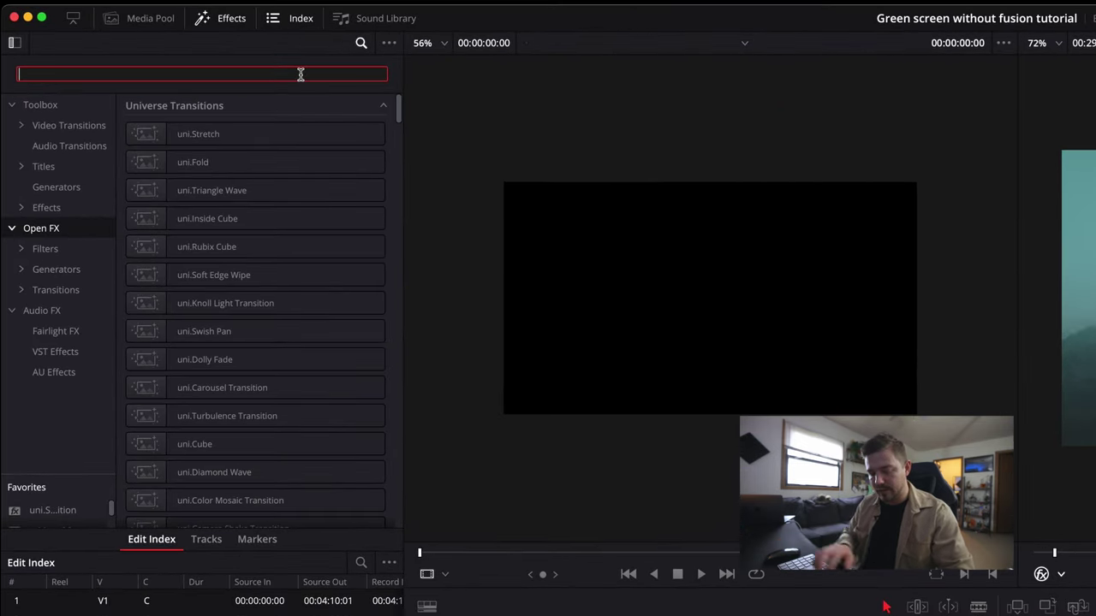
type("shake")
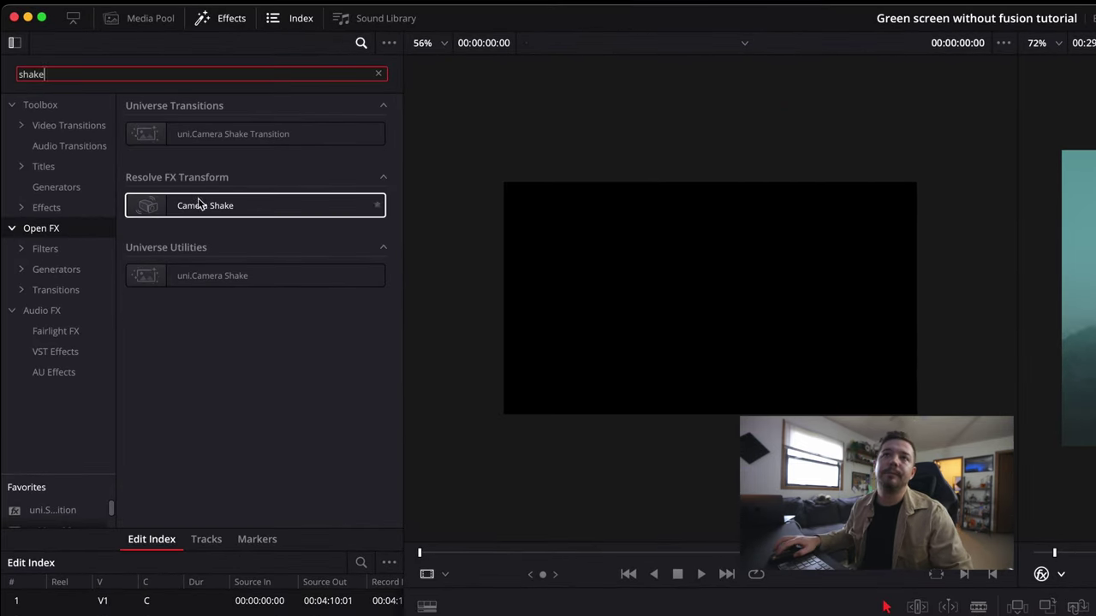
left_click_drag(199, 203, 1095, 615)
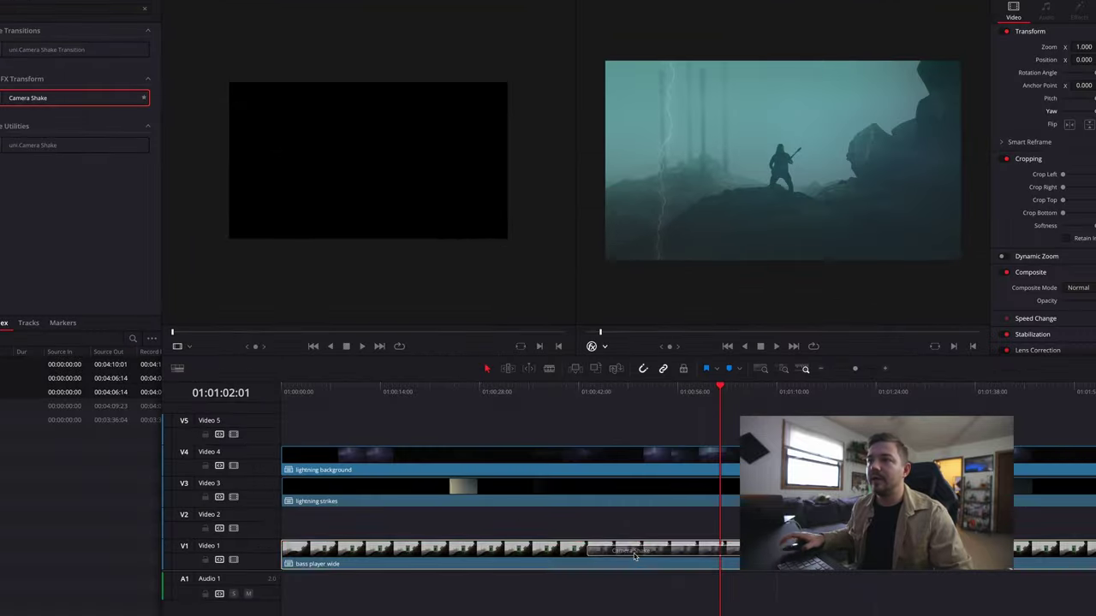
left_click_drag(634, 557, 634, 556)
key("space")
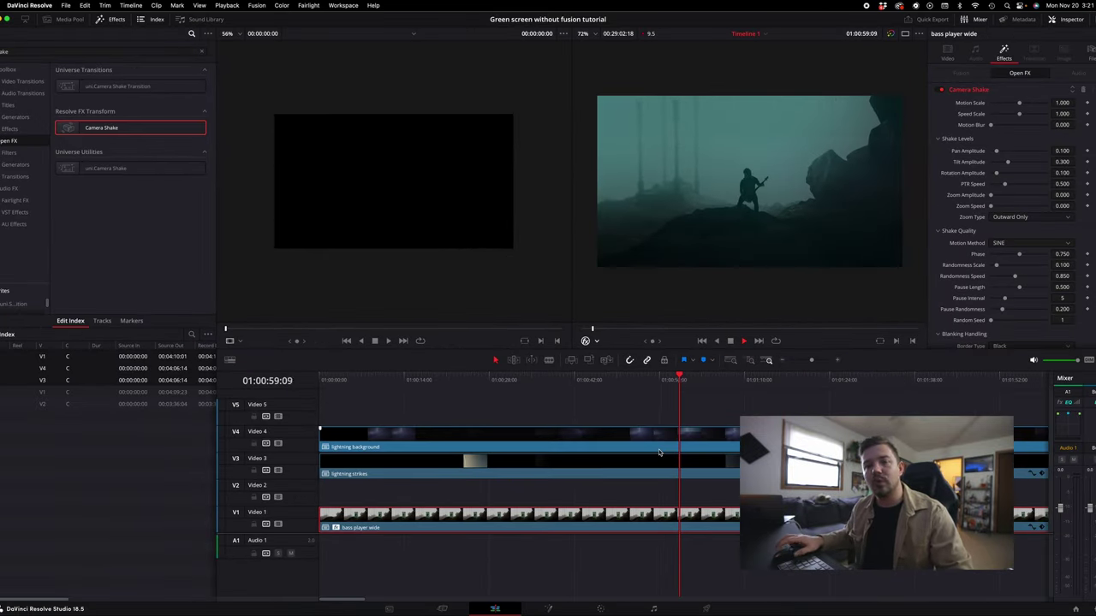